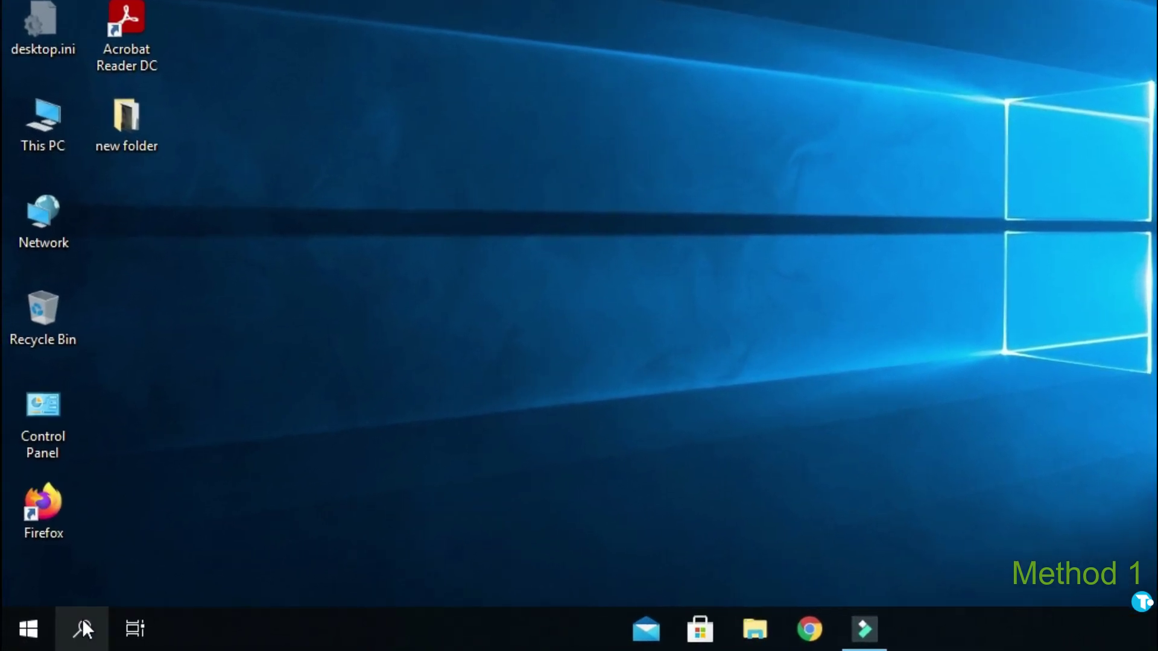
Step: Open the Services console by running services.msc from the Run box
{"action": "left_click", "coordinate": [83, 627]}
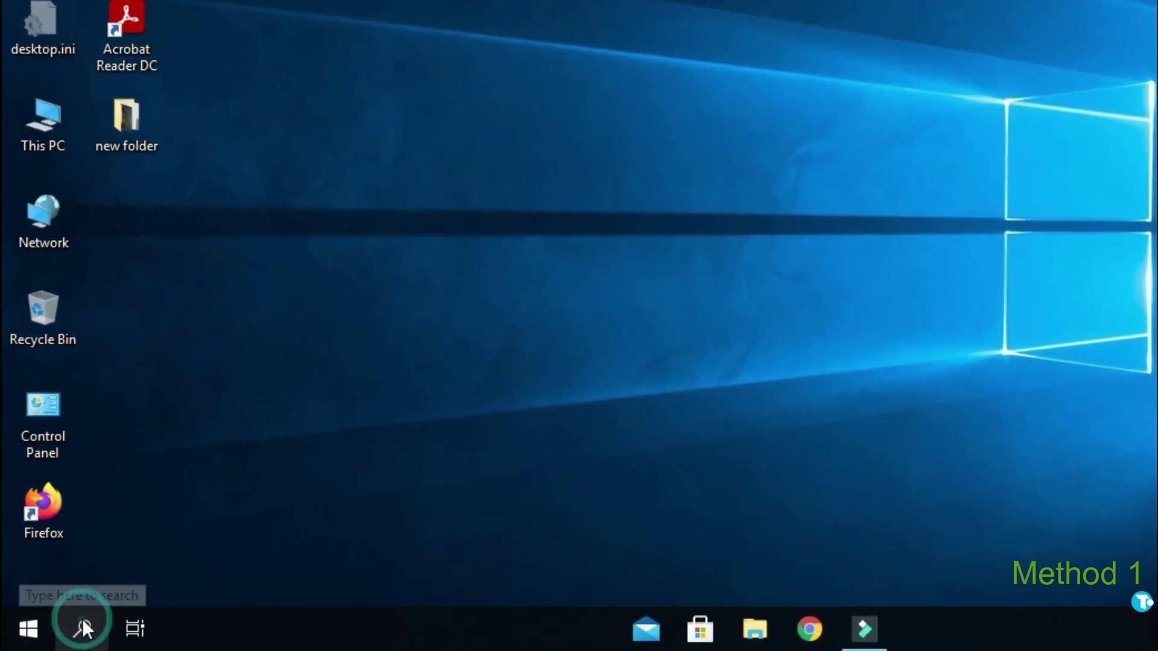
{"action": "type", "text": "r"}
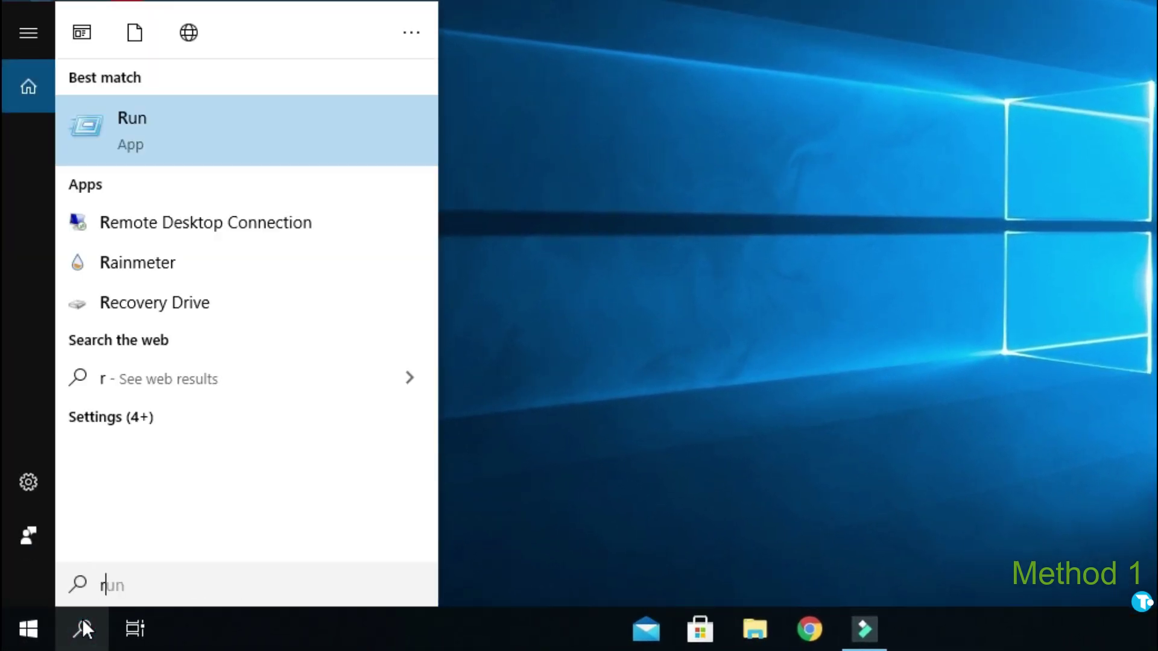
{"action": "type", "text": "un"}
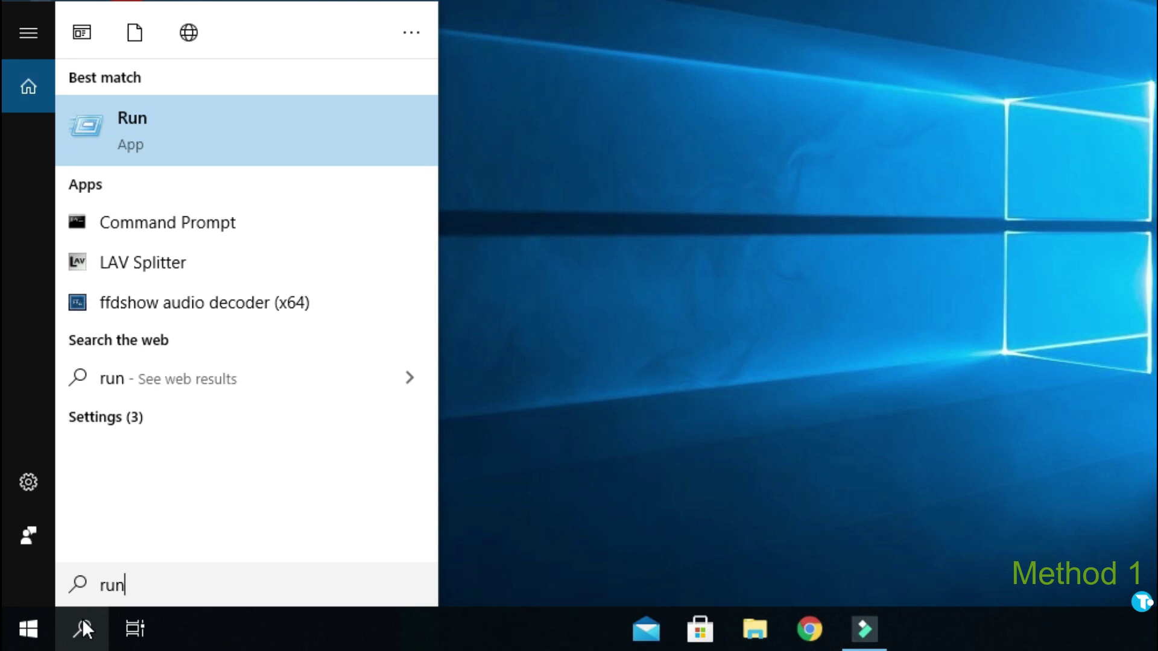
{"action": "key", "text": "Return"}
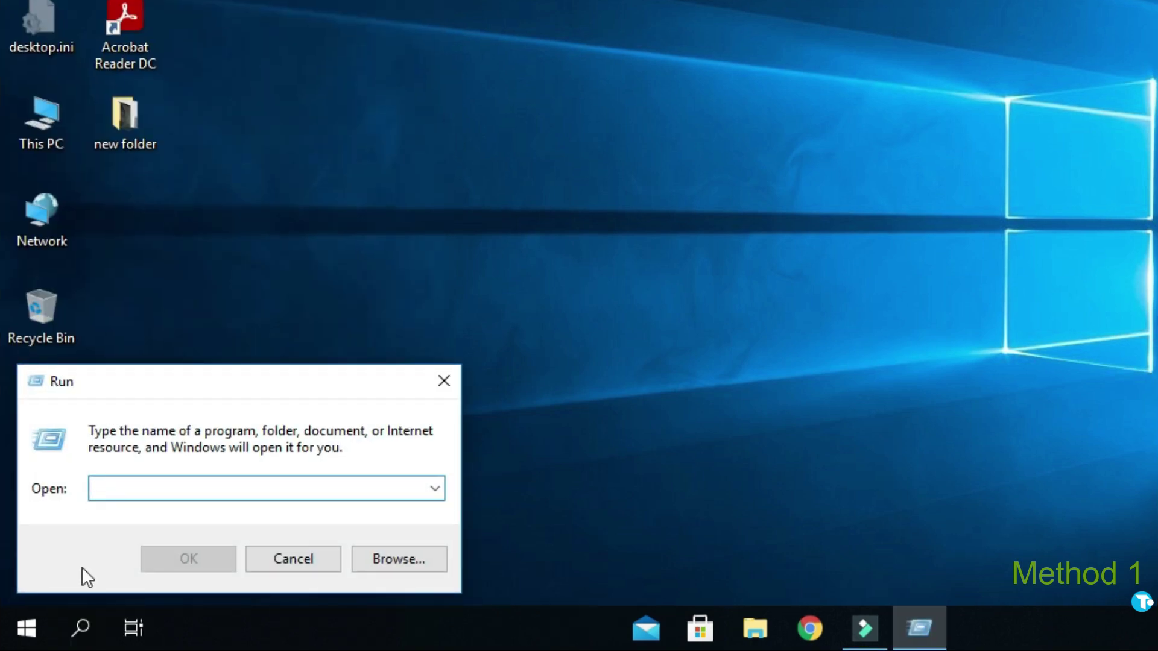
{"action": "type", "text": "ser"}
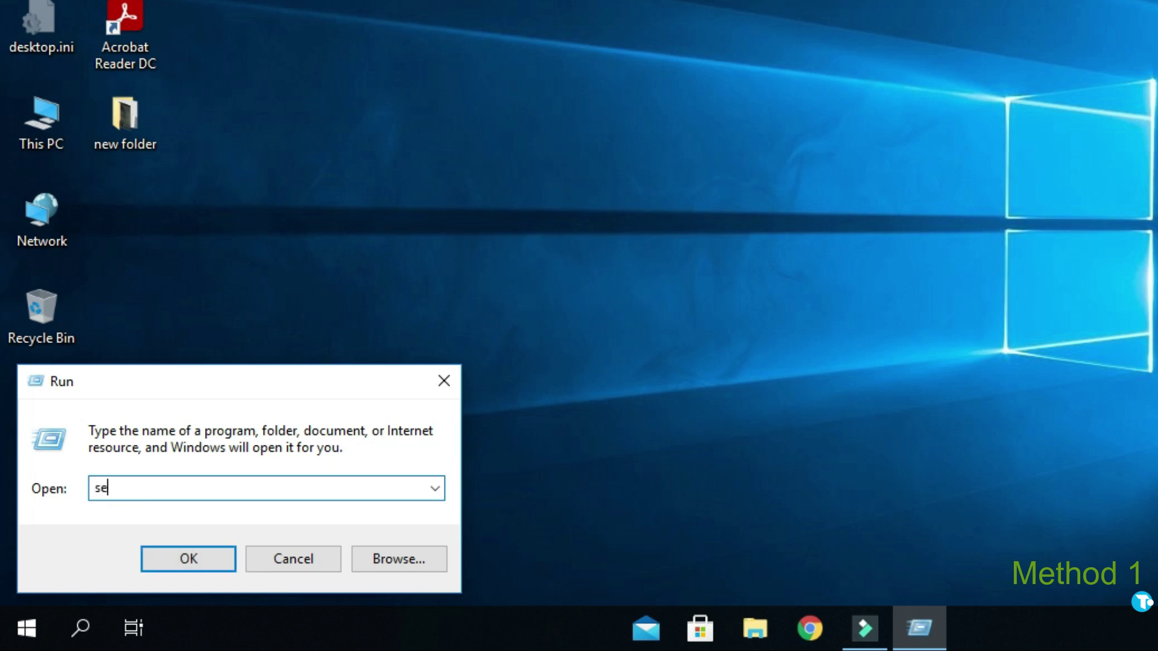
{"action": "type", "text": "vices.msc"}
{"action": "key", "text": "Return"}
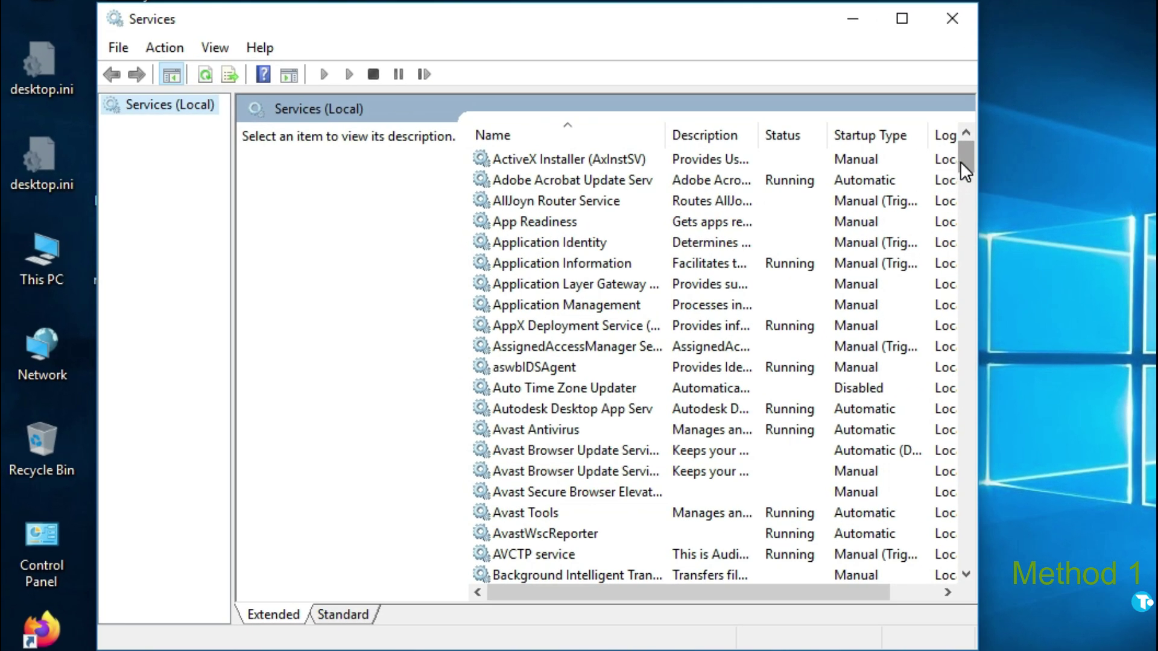
Step: Set Bluetooth Support Service to Automatic startup, start it, apply, and close Services
{"action": "left_click_drag", "start_coordinate": [965, 161], "coordinate": [968, 182]}
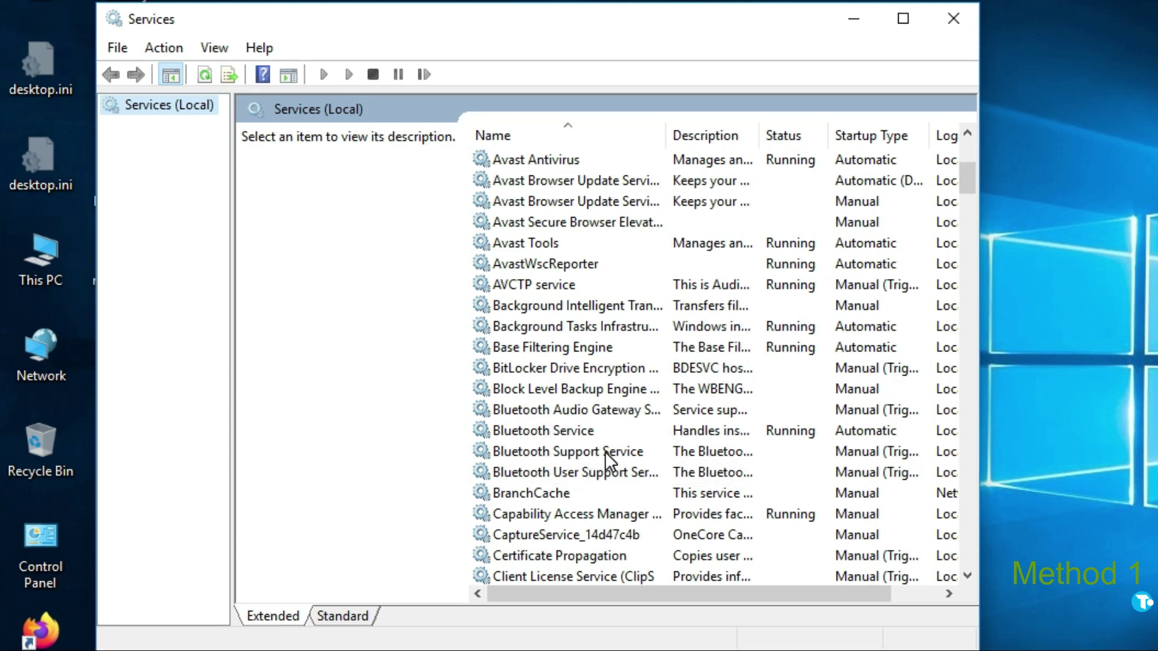
{"action": "double_click", "coordinate": [552, 450]}
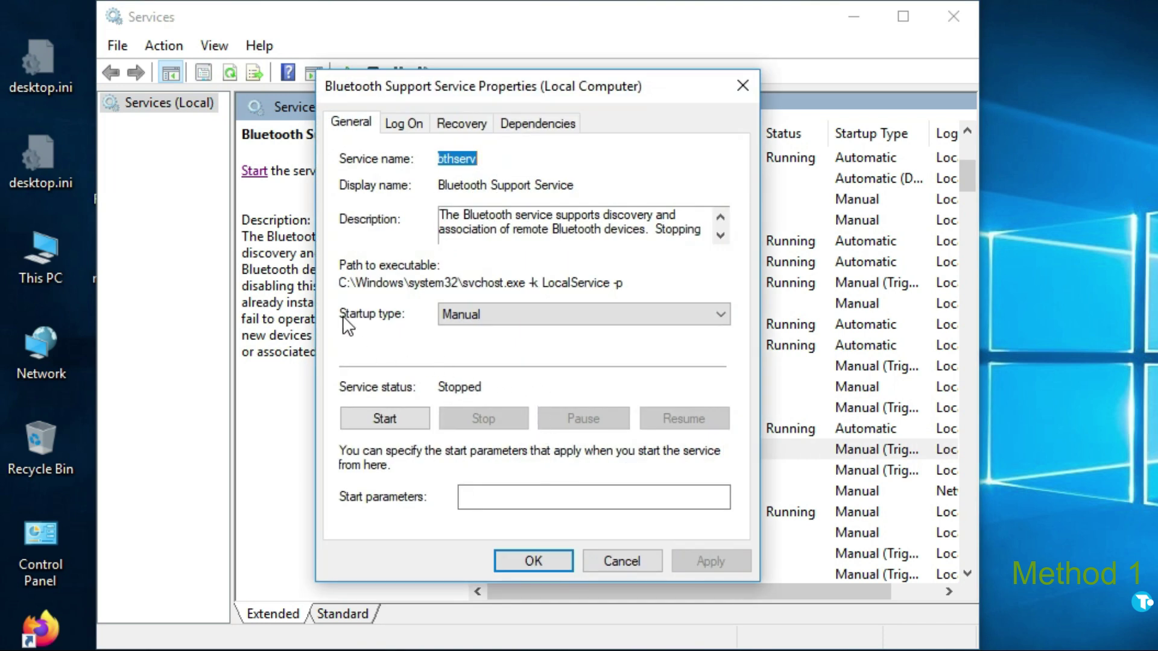
{"action": "left_click", "coordinate": [726, 314]}
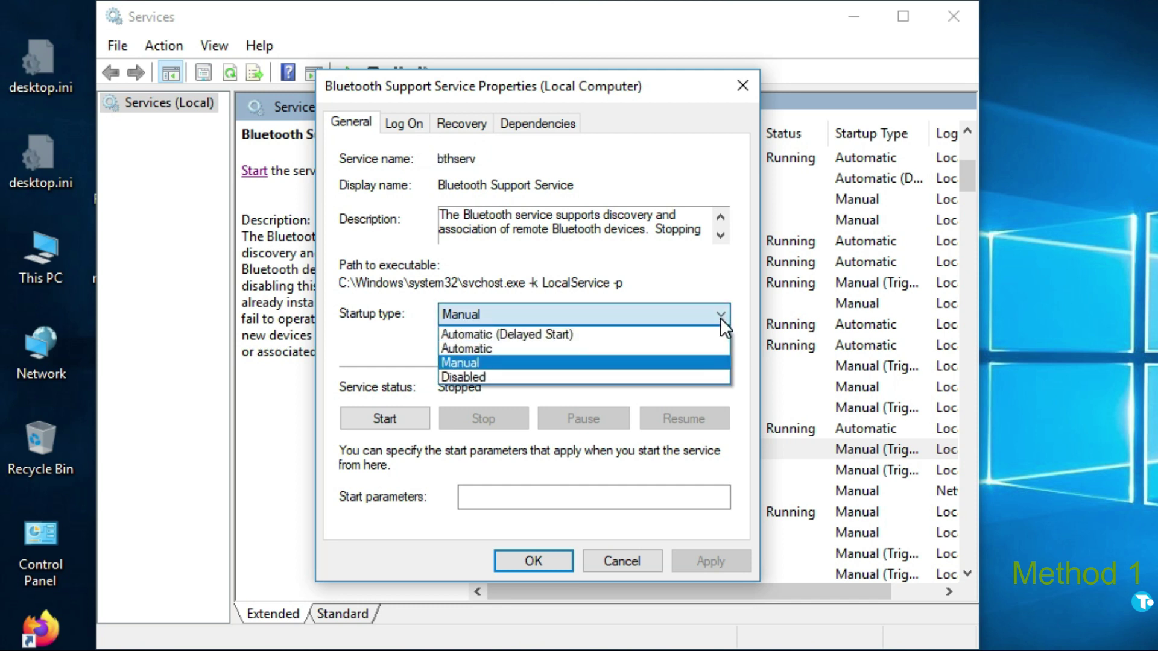
{"action": "left_click", "coordinate": [526, 347]}
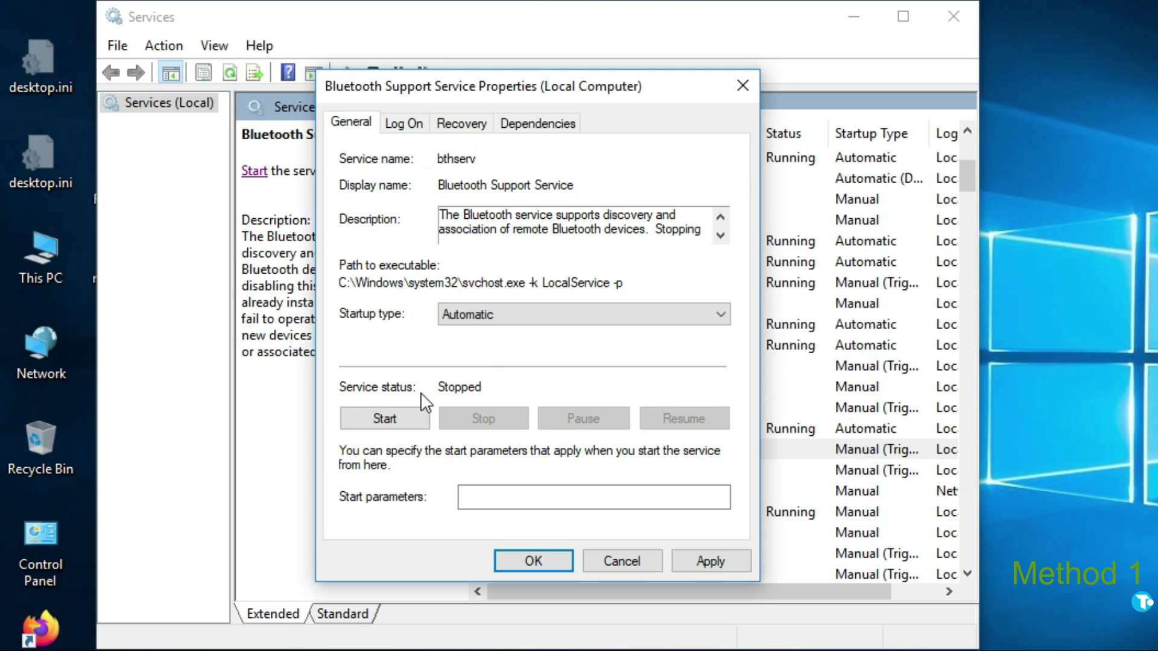
{"action": "left_click", "coordinate": [386, 419]}
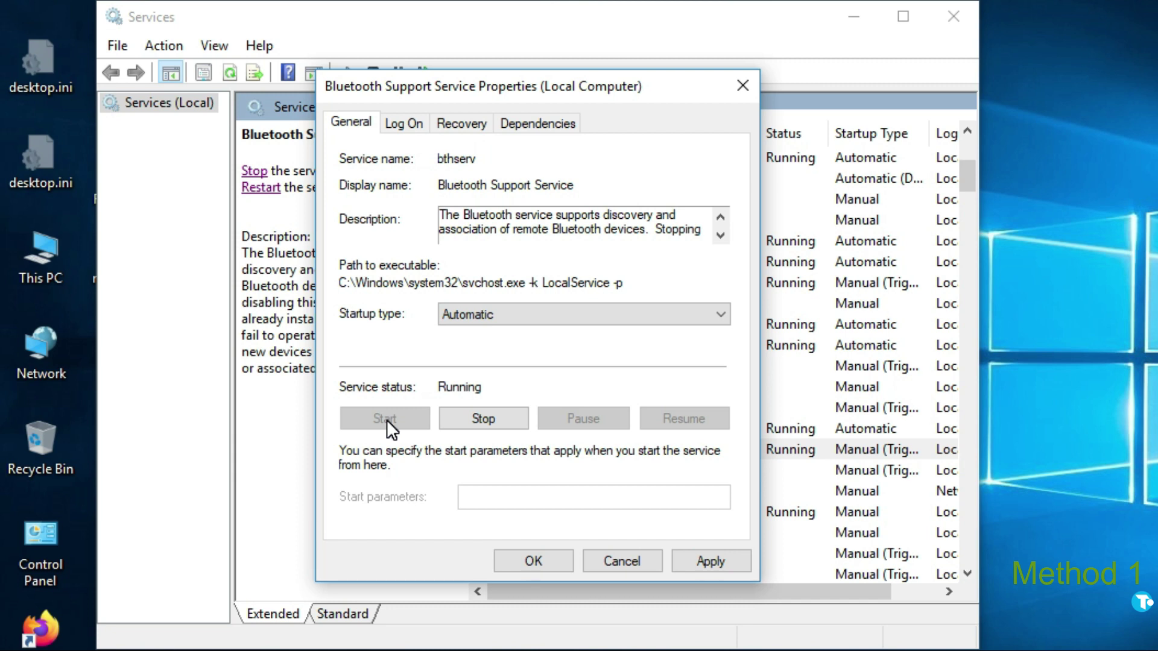
{"action": "left_click", "coordinate": [693, 567]}
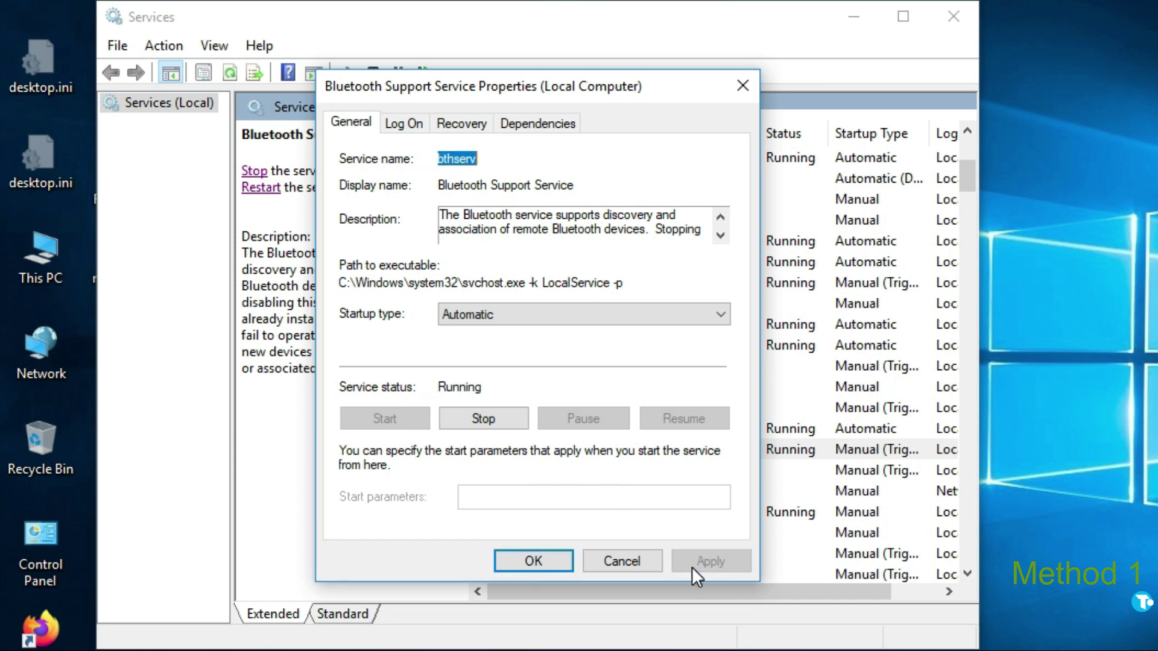
{"action": "left_click", "coordinate": [528, 559]}
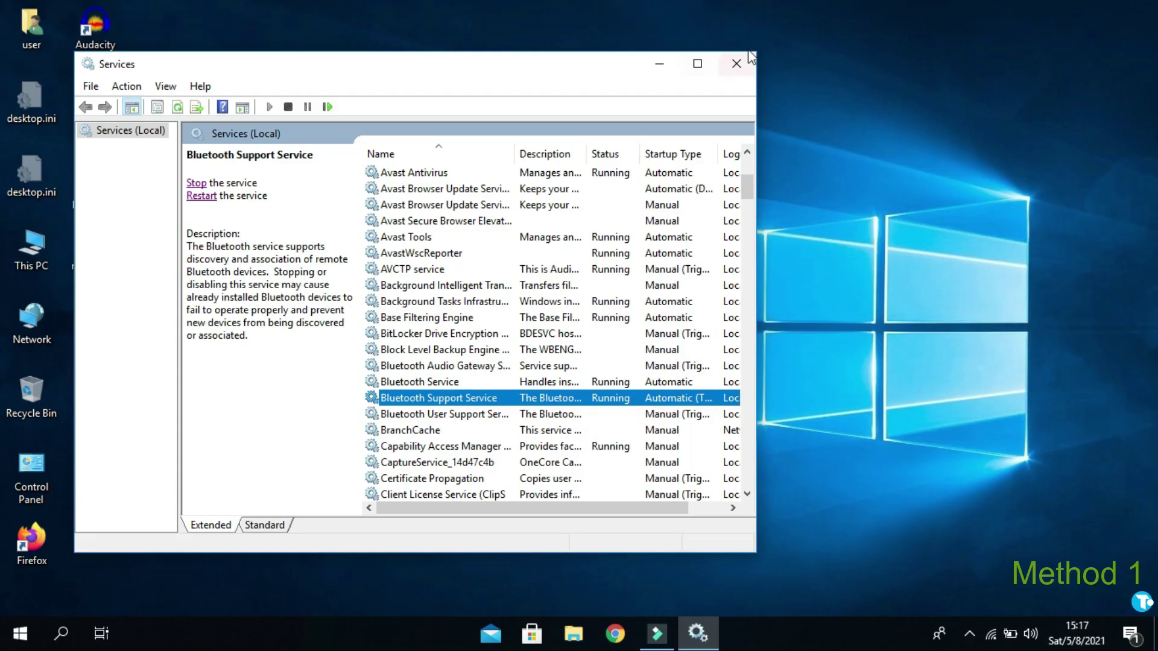
{"action": "left_click", "coordinate": [745, 67]}
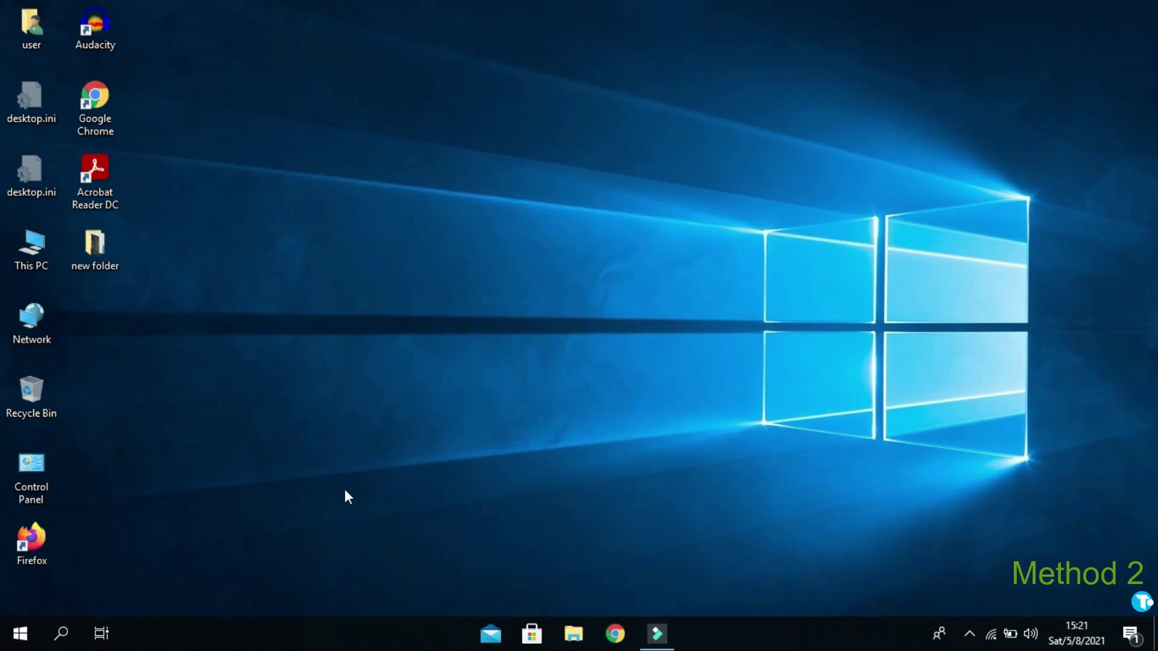
Step: Run the Bluetooth troubleshooter from Settings' Update & Security troubleshooters page
{"action": "left_click", "coordinate": [19, 633]}
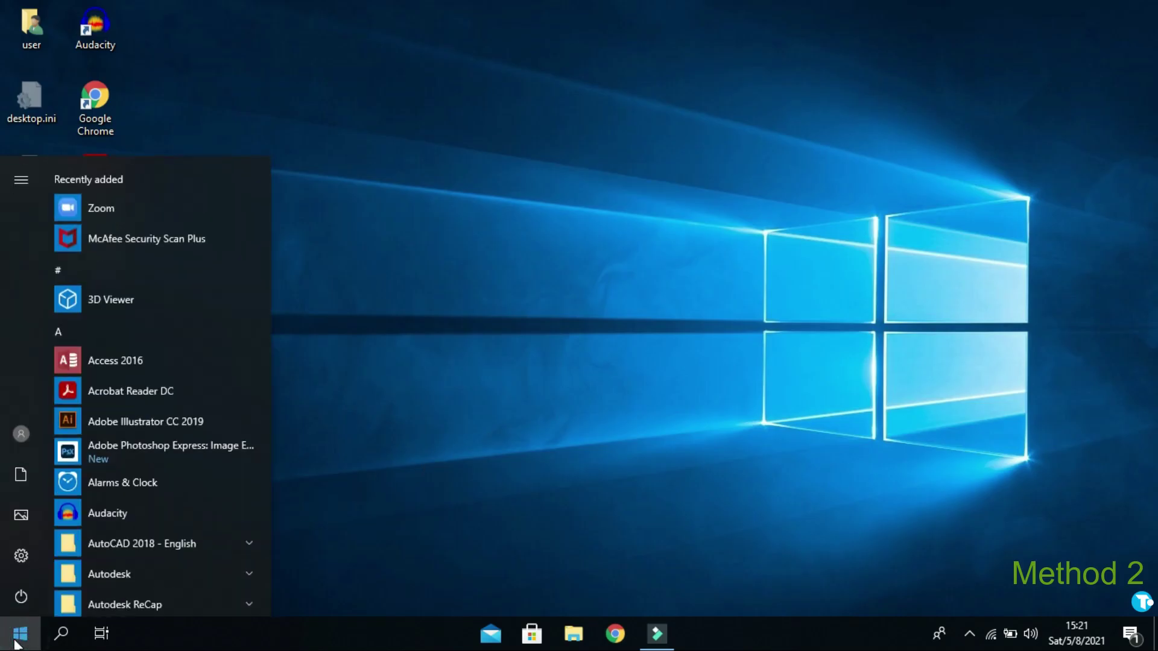
{"action": "left_click", "coordinate": [20, 555]}
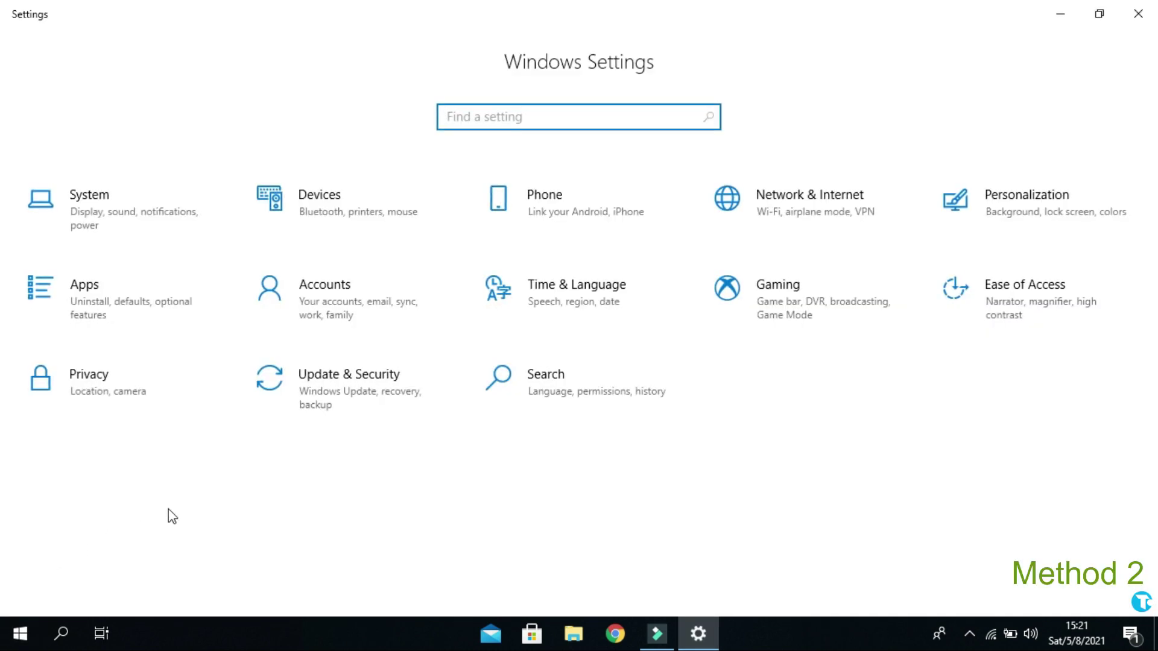
{"action": "left_click", "coordinate": [321, 387]}
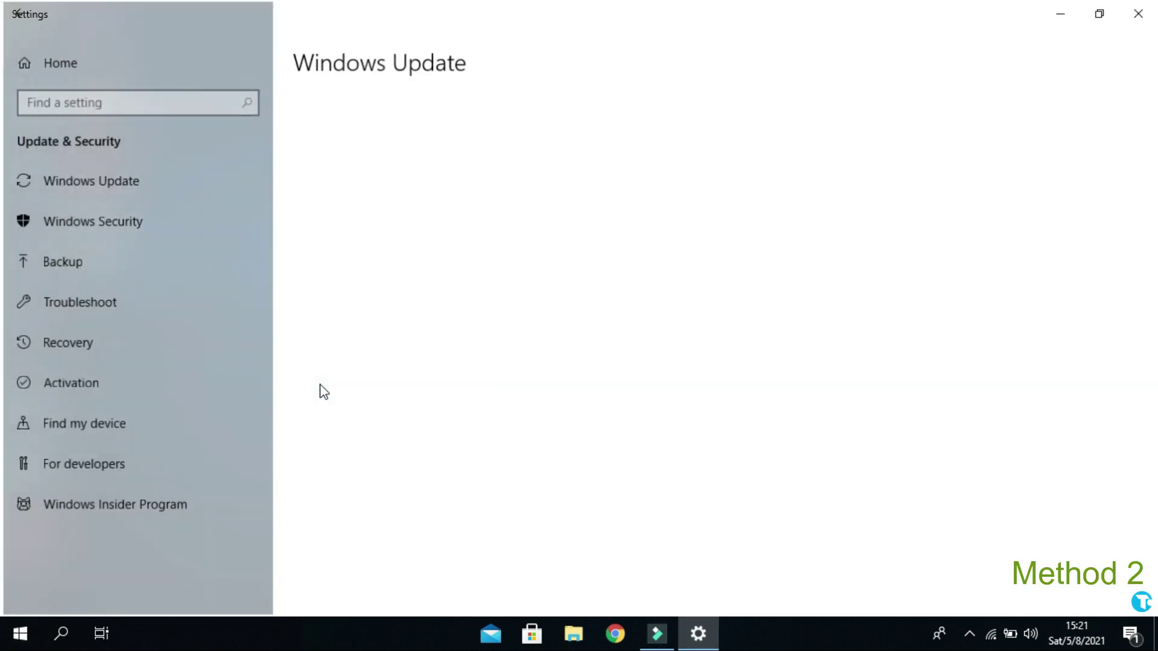
{"action": "left_click", "coordinate": [128, 298]}
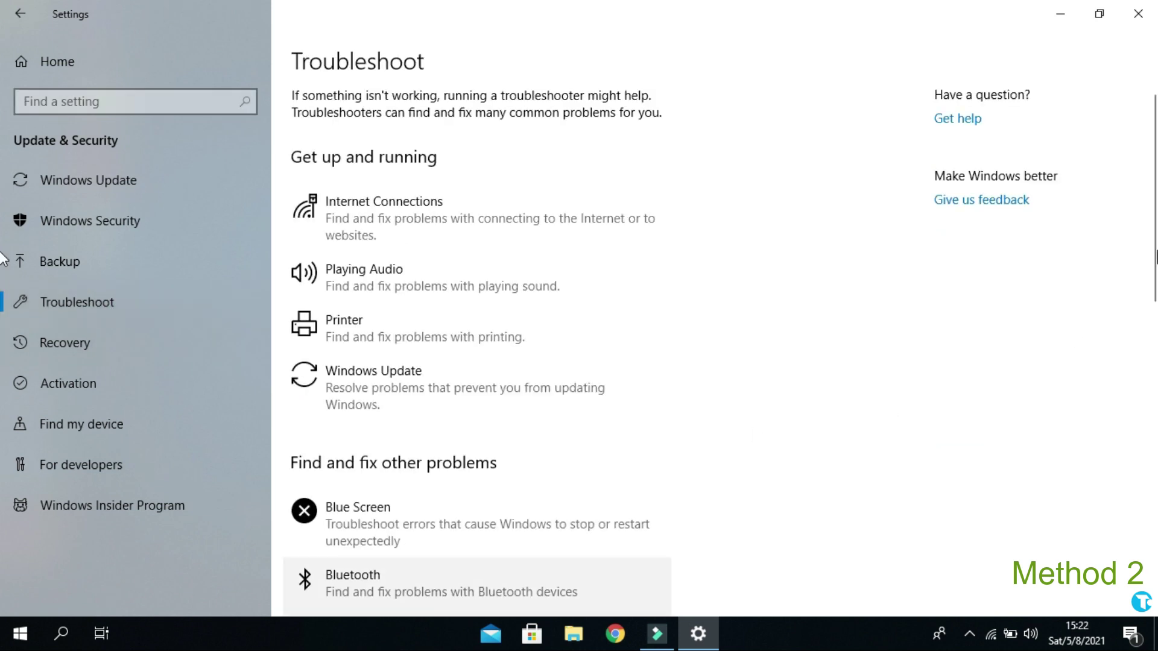
{"action": "scroll", "coordinate": [3, 277], "scroll_direction": "down", "scroll_amount": 2}
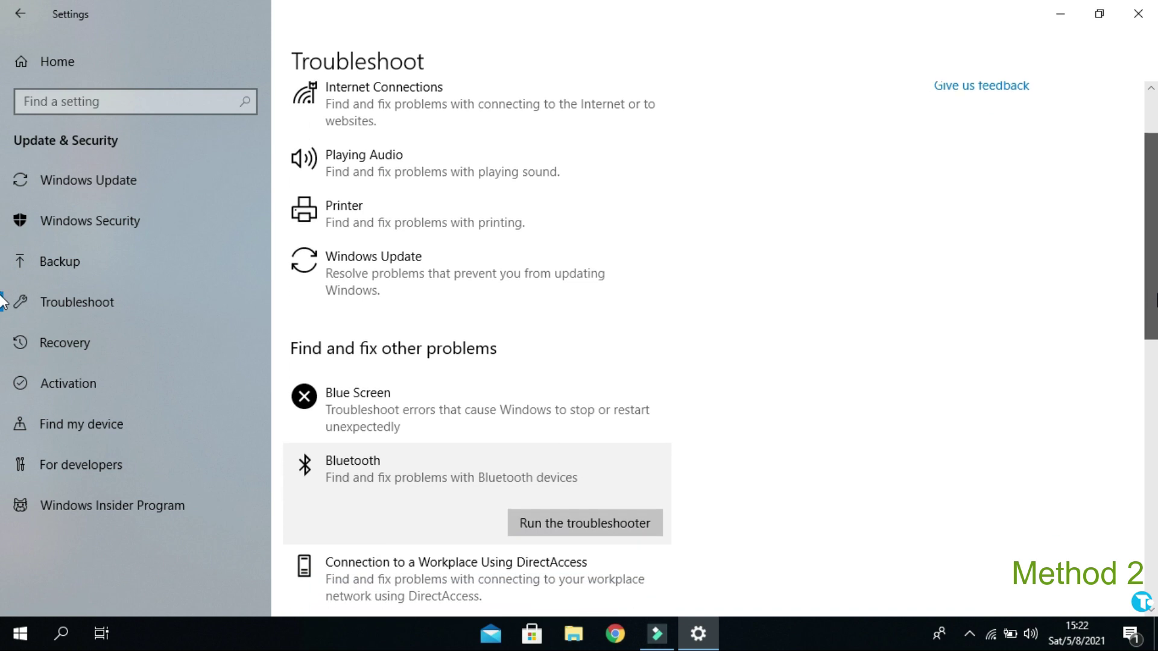
{"action": "scroll", "coordinate": [3, 302], "scroll_direction": "down", "scroll_amount": 2}
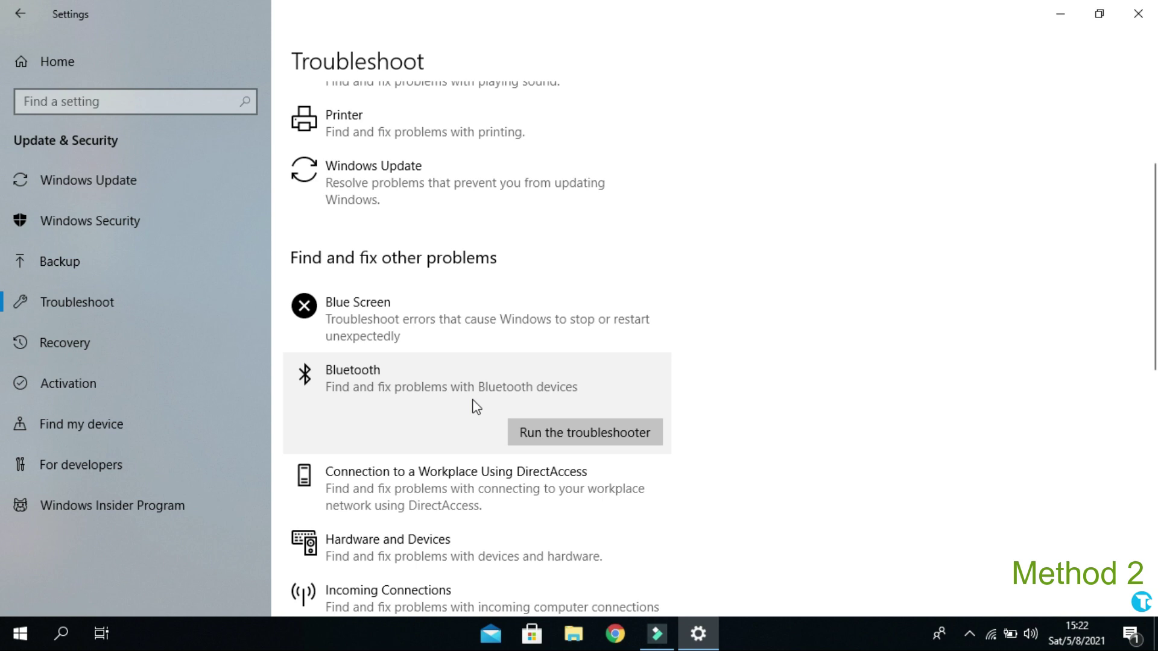
{"action": "left_click", "coordinate": [575, 440]}
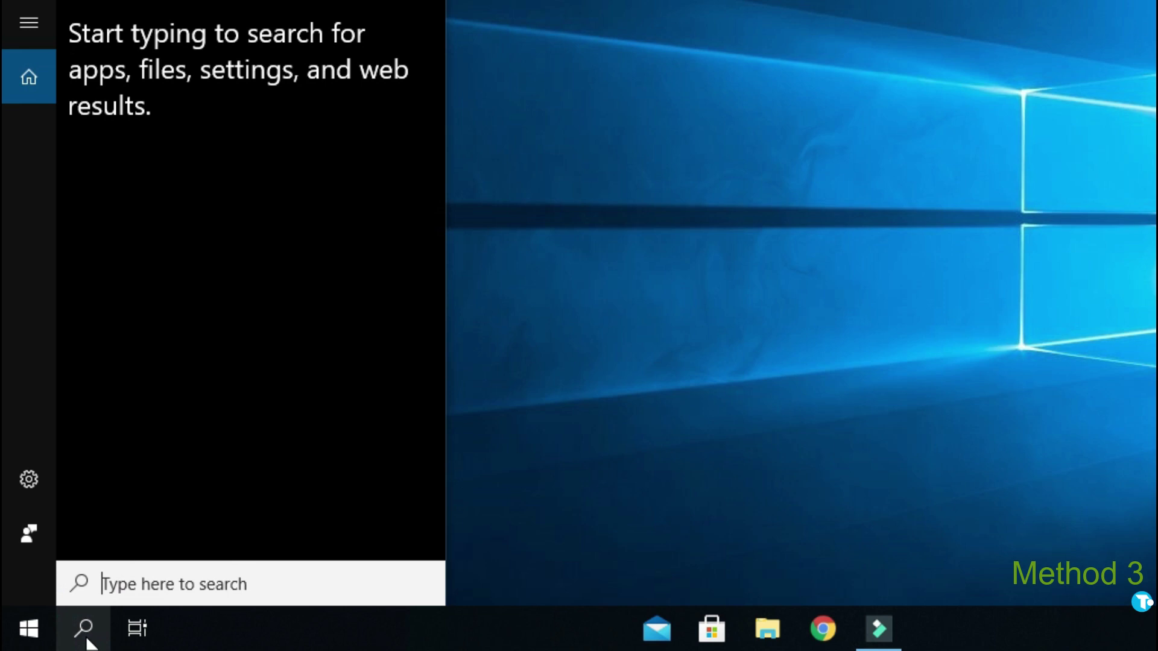
Step: Launch Device Manager and start the Add legacy hardware wizard
{"action": "type", "text": "de"}
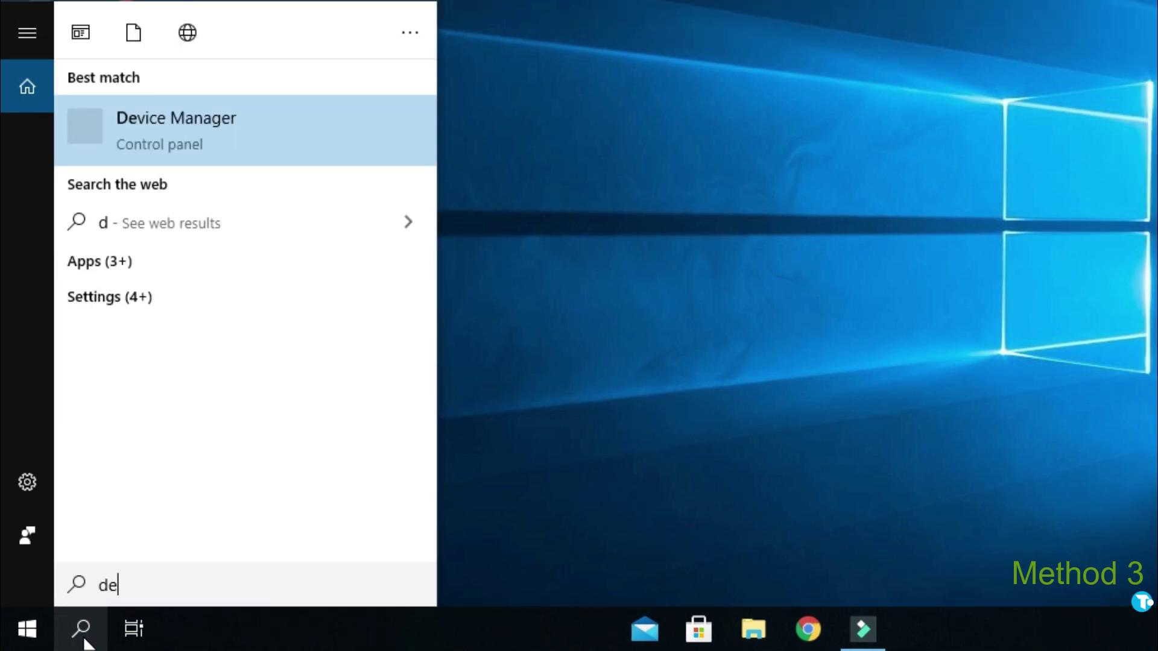
{"action": "type", "text": "vice mana"}
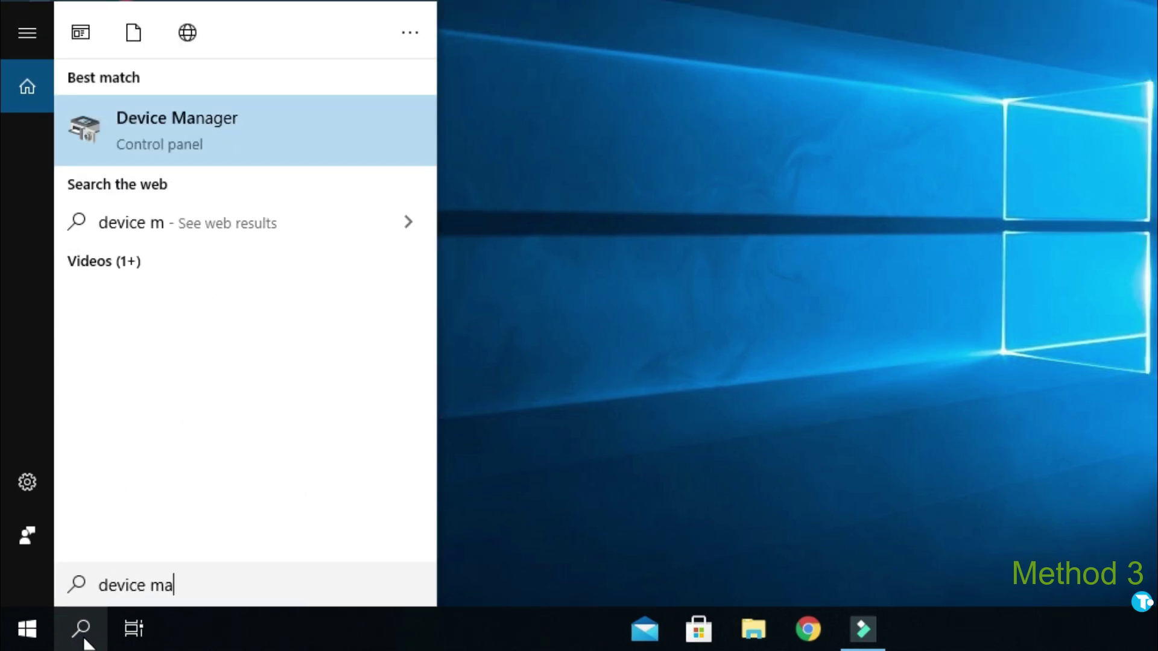
{"action": "type", "text": "ger"}
{"action": "key", "text": "Return"}
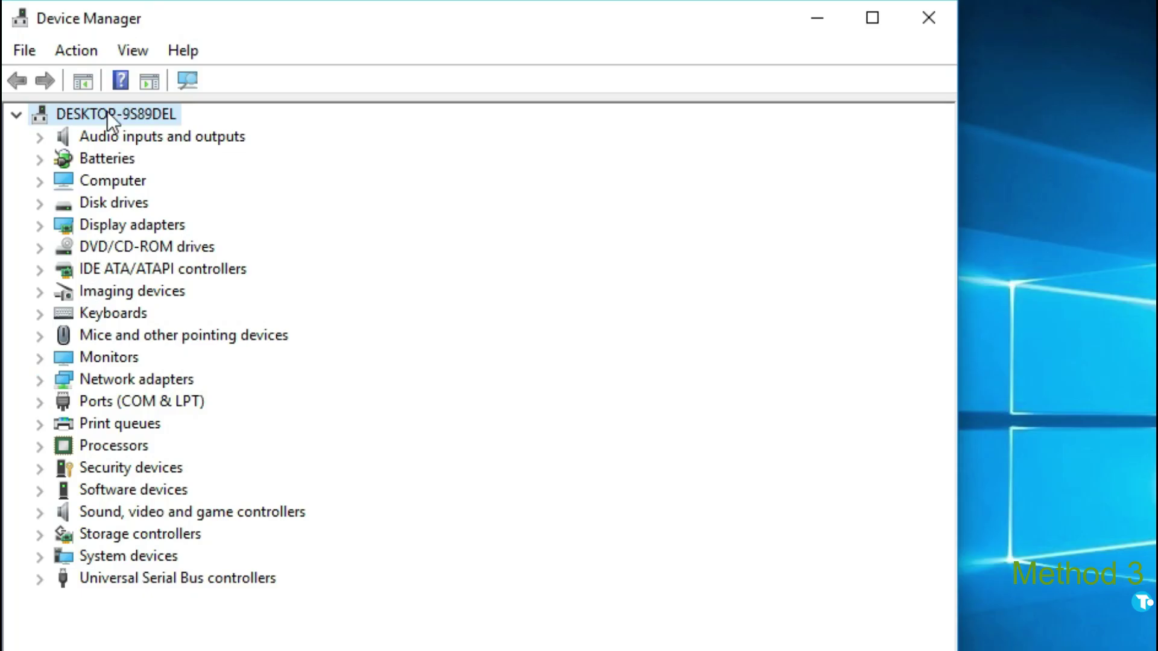
{"action": "left_click", "coordinate": [89, 49]}
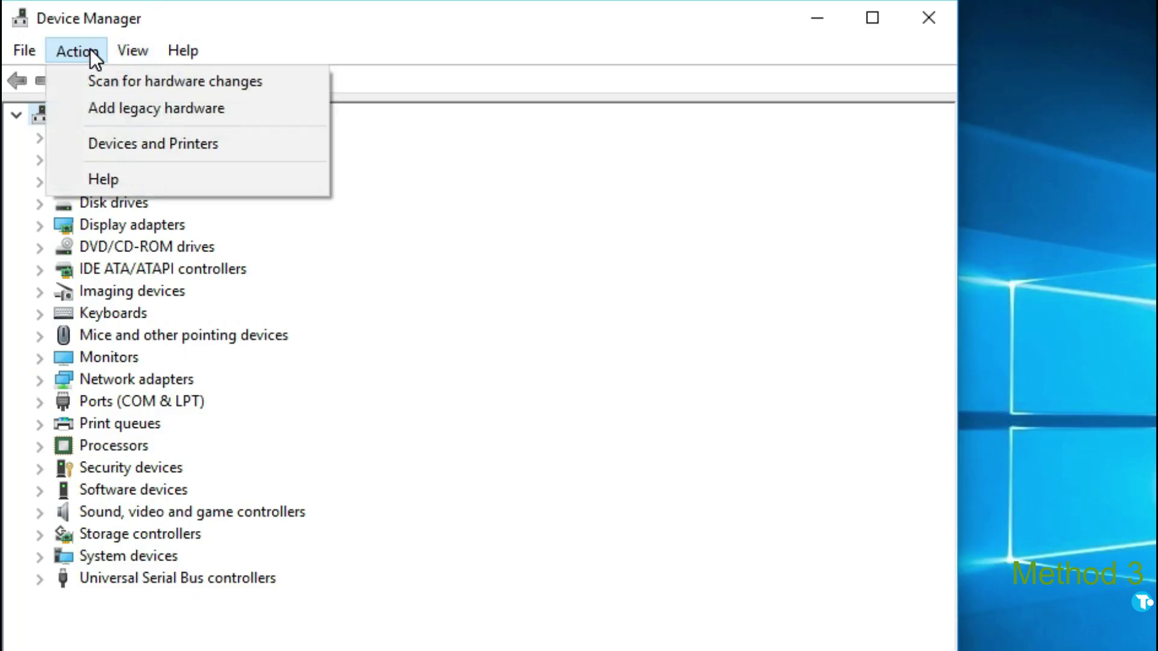
{"action": "left_click", "coordinate": [117, 107]}
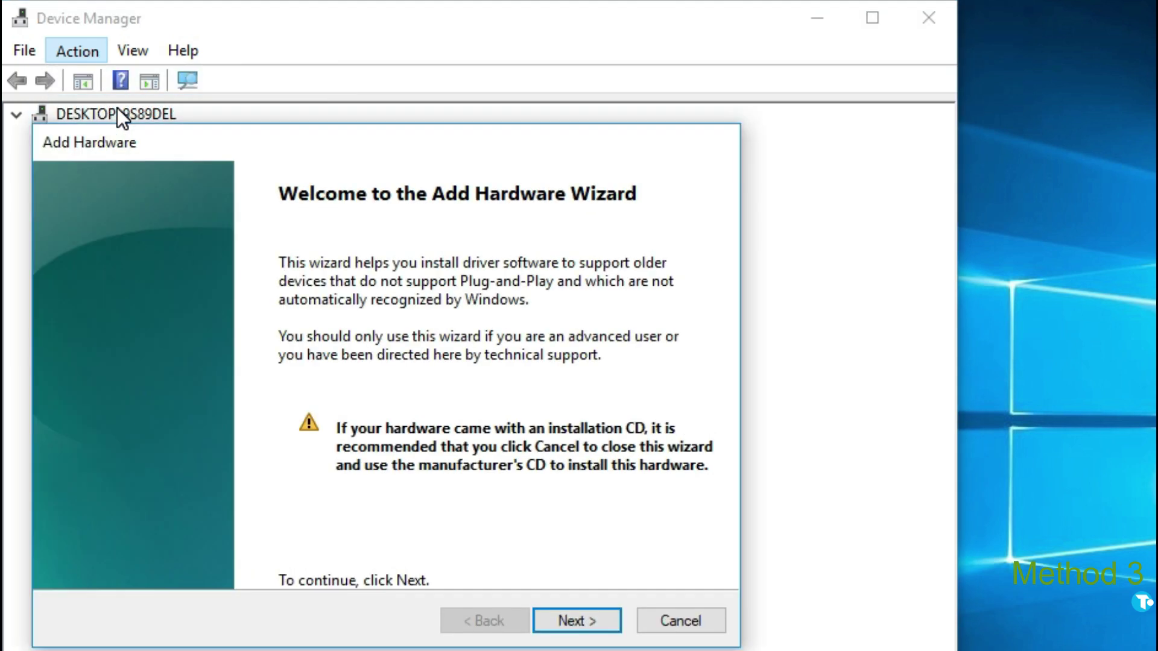
{"action": "left_click", "coordinate": [584, 621]}
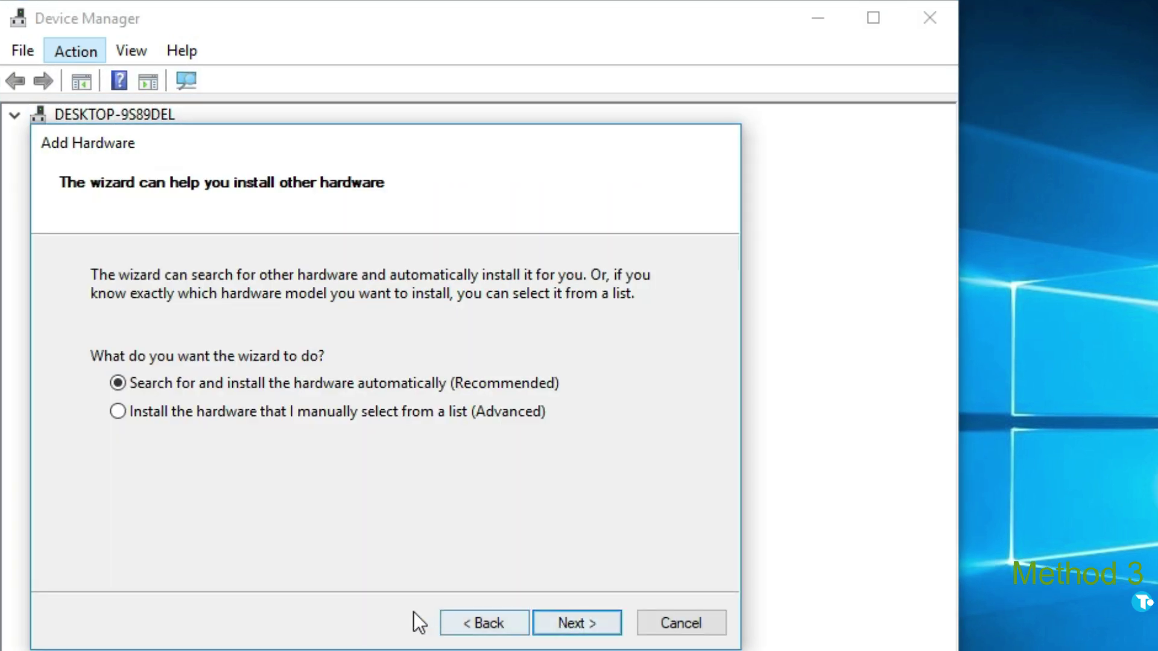
Step: Manually choose Network adapters, Intel's 82567LF Gigabit Network Connection, and install it
{"action": "left_click", "coordinate": [124, 413]}
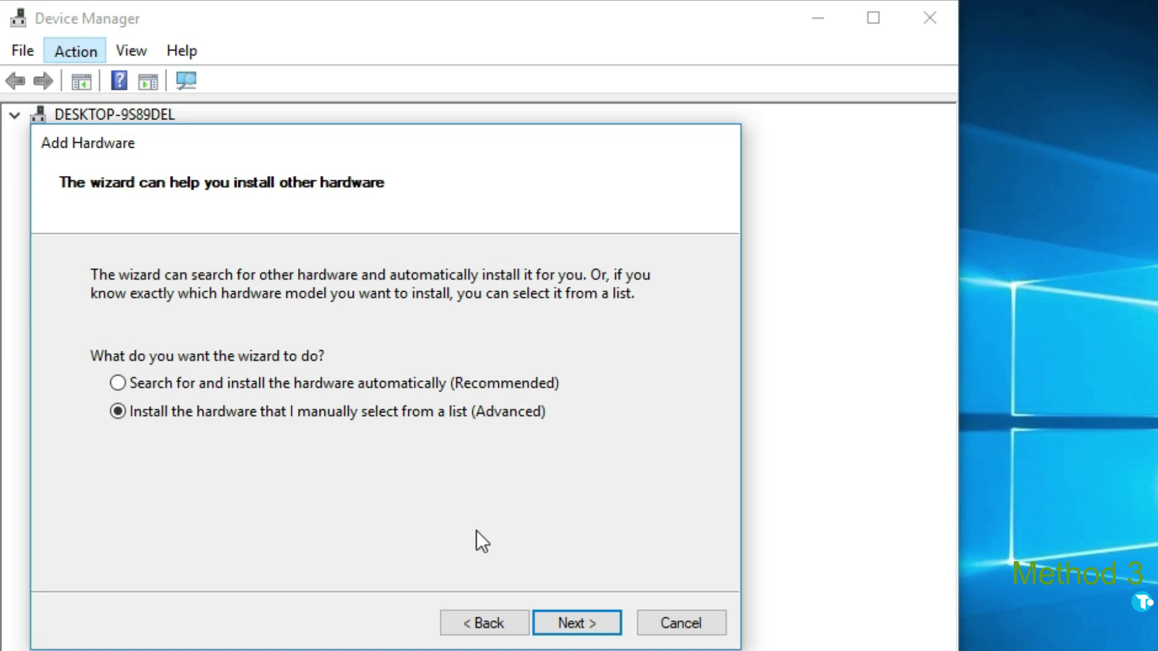
{"action": "left_click", "coordinate": [594, 628]}
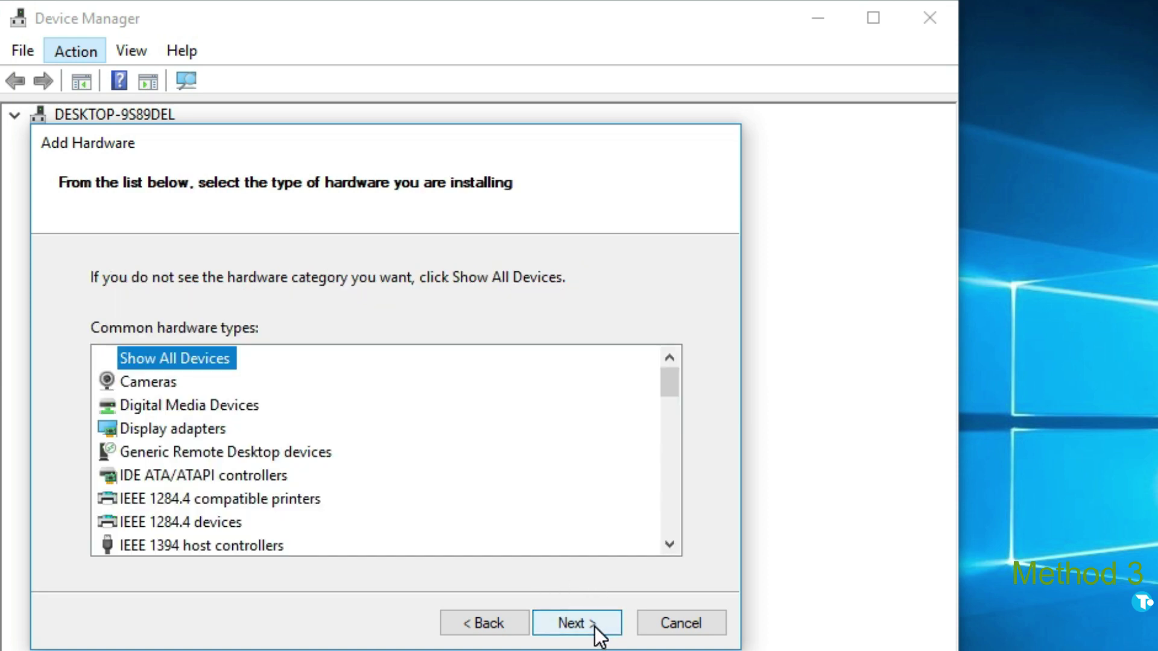
{"action": "left_click_drag", "start_coordinate": [666, 375], "coordinate": [673, 429]}
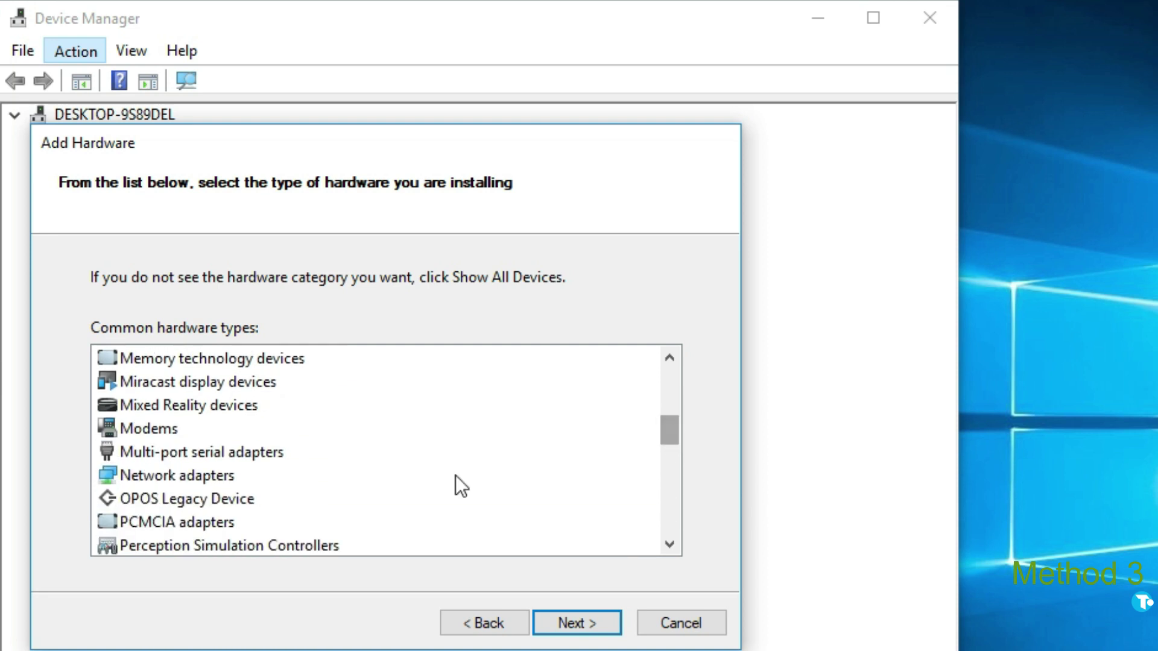
{"action": "left_click", "coordinate": [207, 475]}
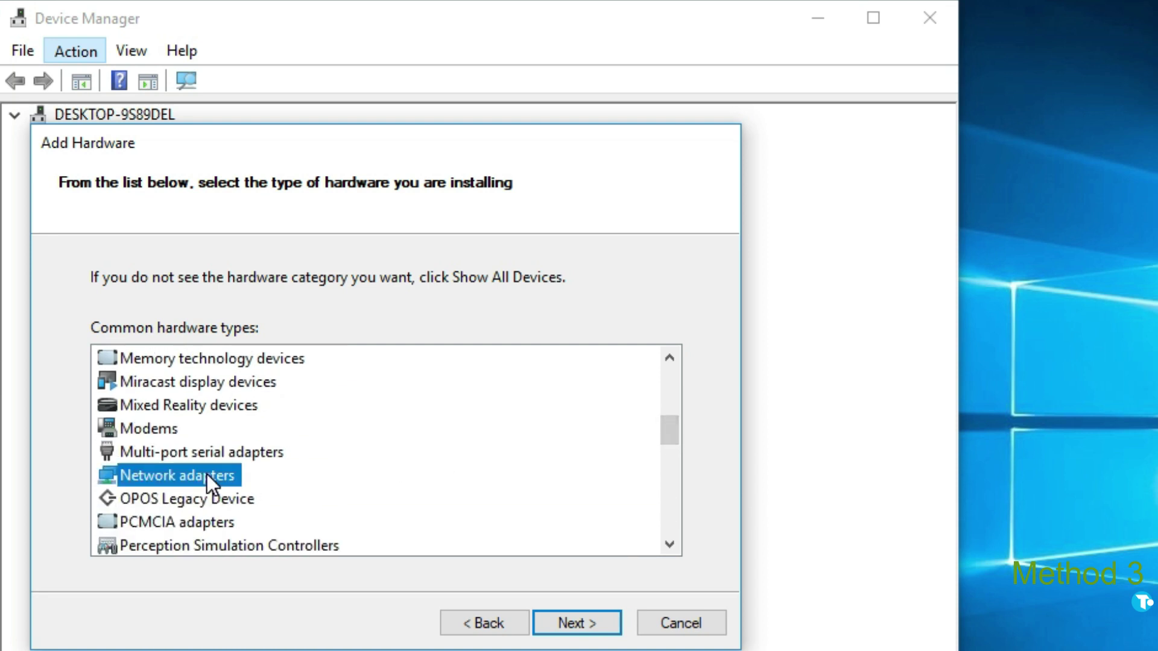
{"action": "left_click", "coordinate": [569, 616]}
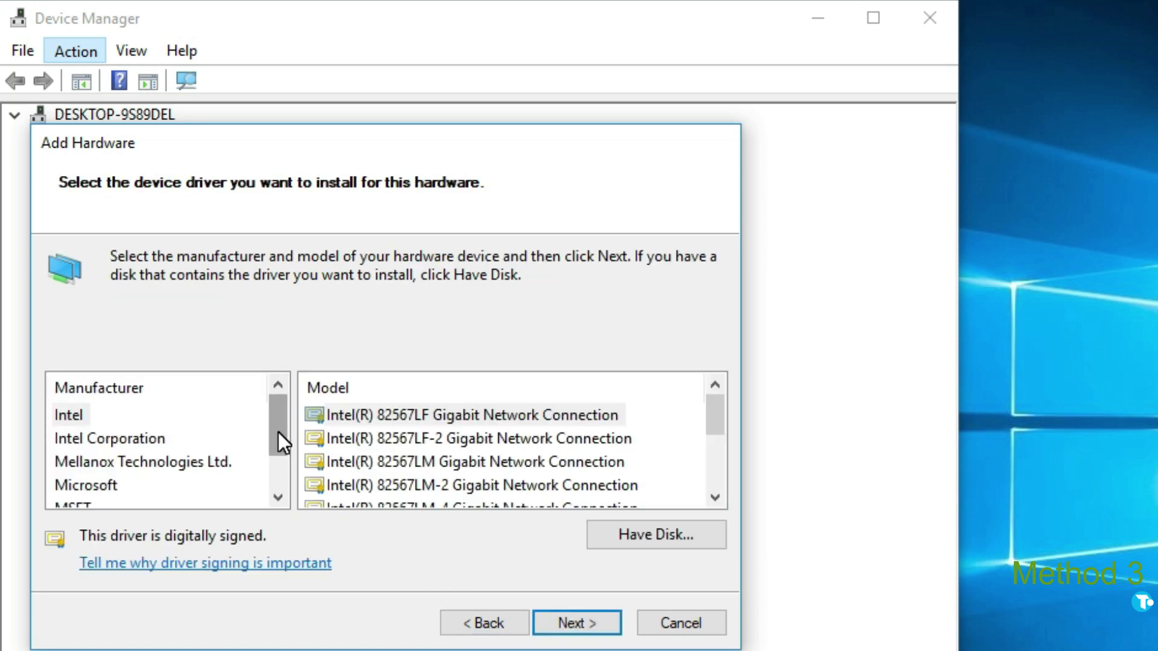
{"action": "left_click", "coordinate": [68, 415]}
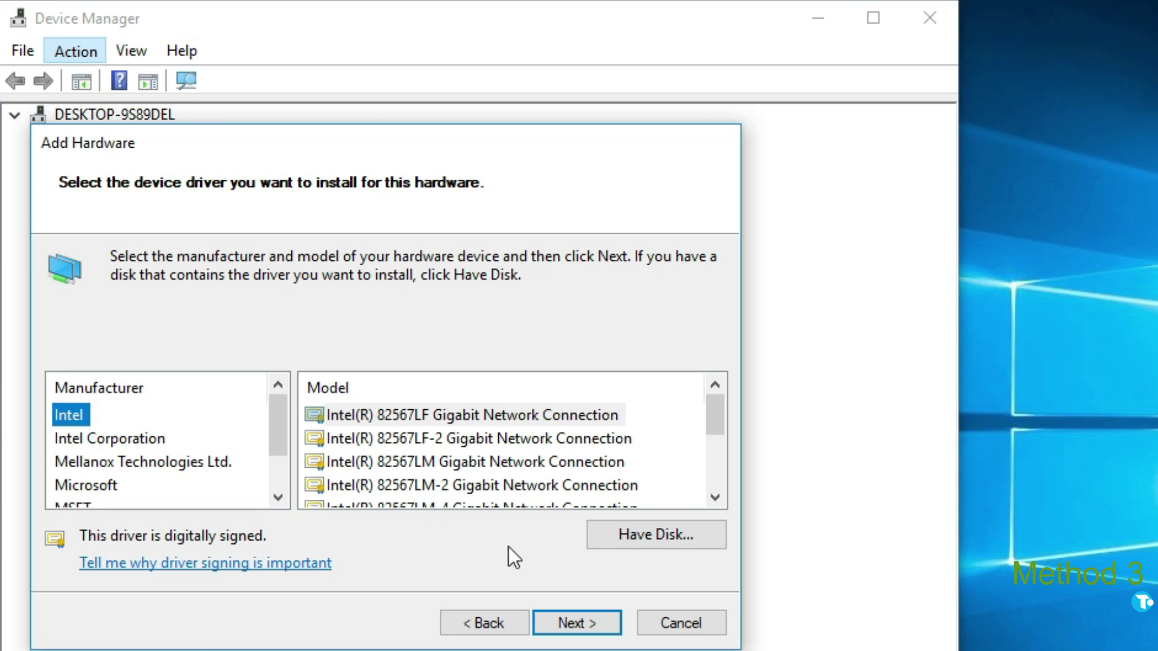
{"action": "left_click", "coordinate": [561, 612]}
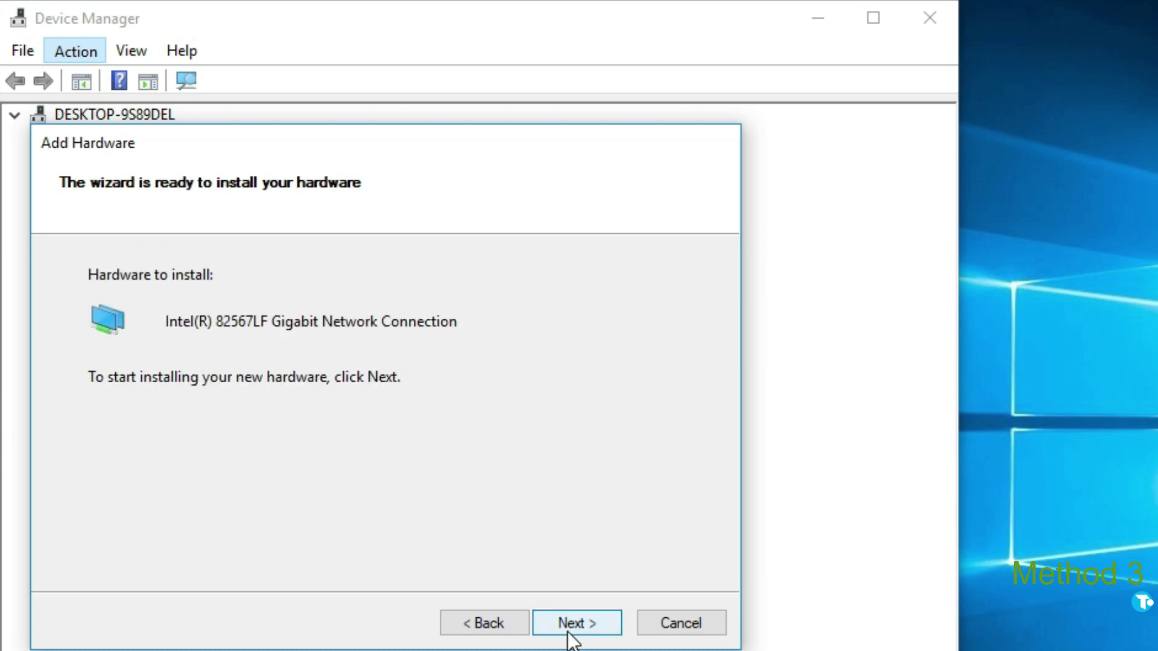
{"action": "left_click", "coordinate": [566, 625]}
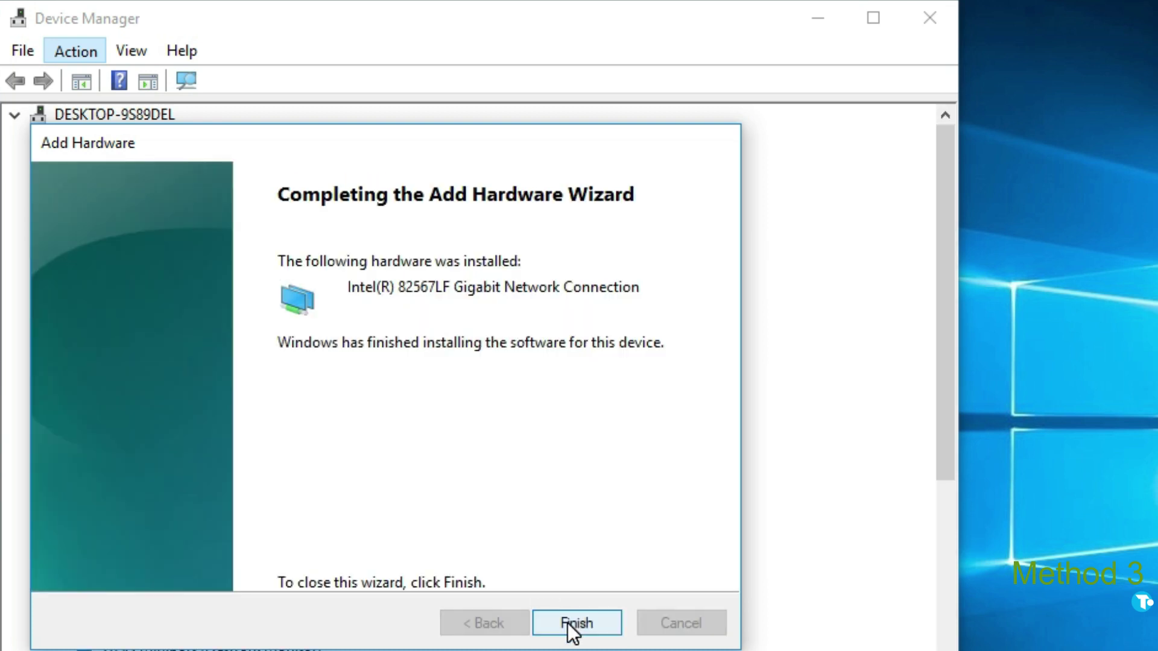
Step: Finish the wizard, scan for hardware changes, and close Device Manager
{"action": "left_click", "coordinate": [566, 624]}
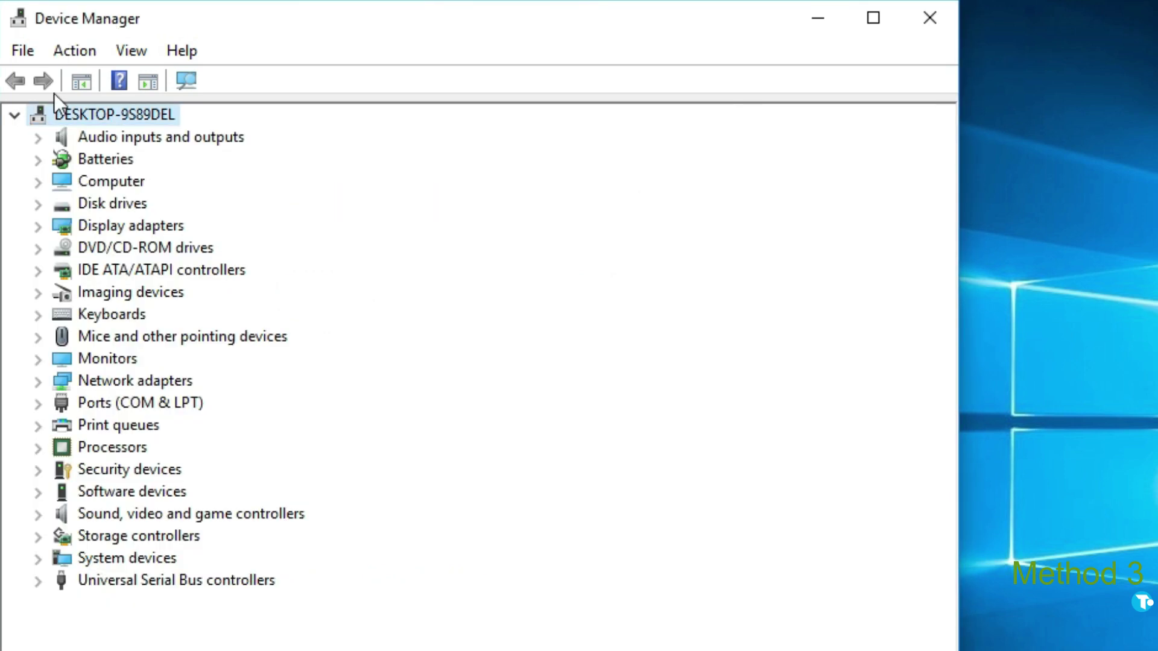
{"action": "left_click", "coordinate": [76, 53]}
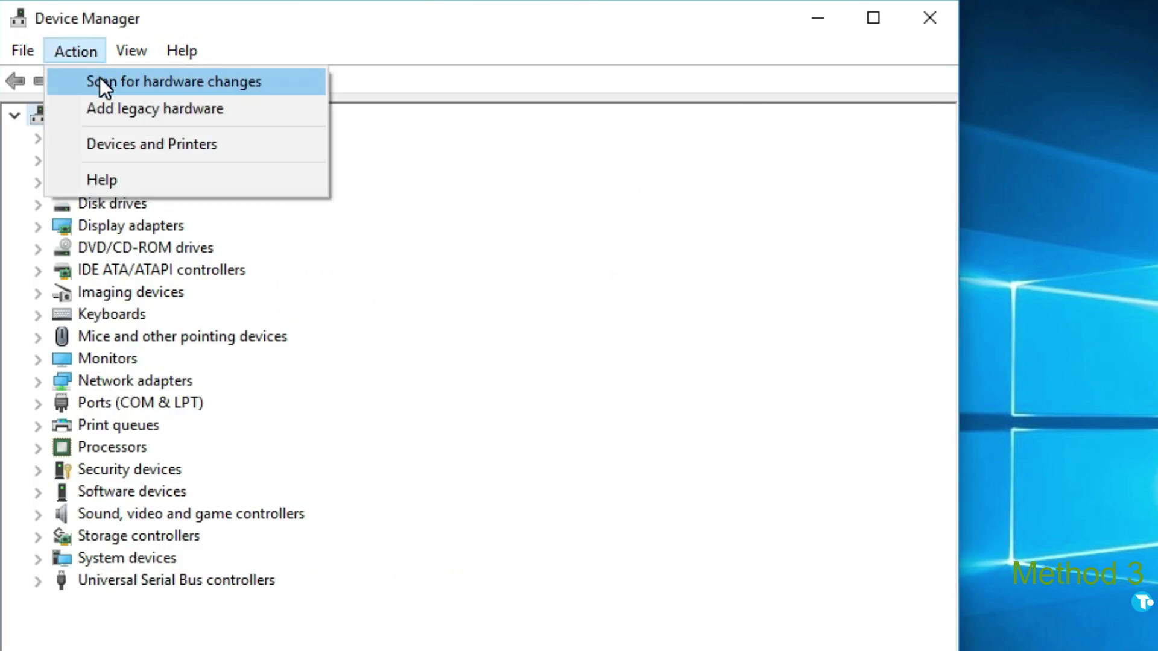
{"action": "left_click", "coordinate": [99, 78]}
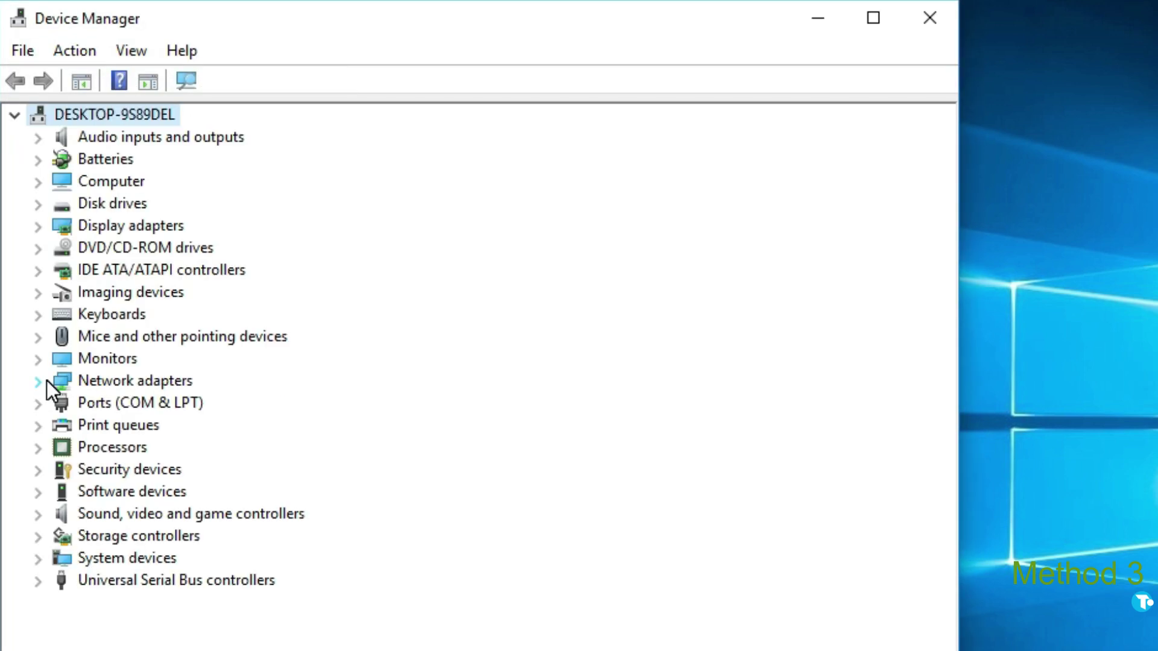
{"action": "left_click", "coordinate": [939, 16]}
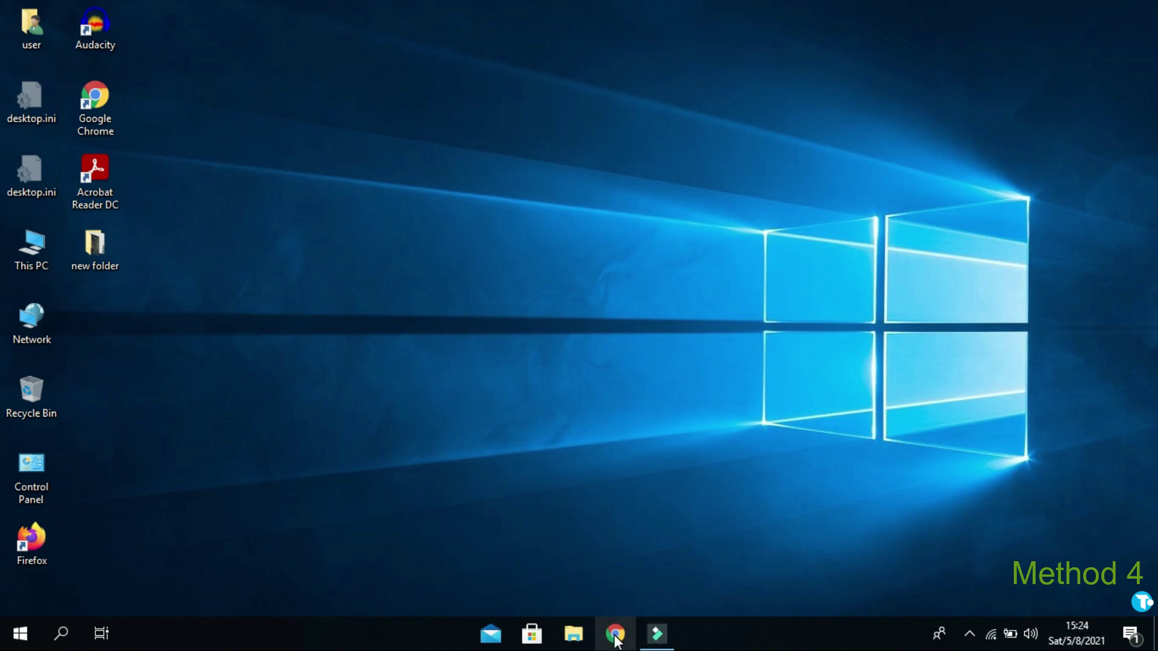
Step: Search in Chrome for 'intel processor identification utility'
{"action": "left_click", "coordinate": [615, 636]}
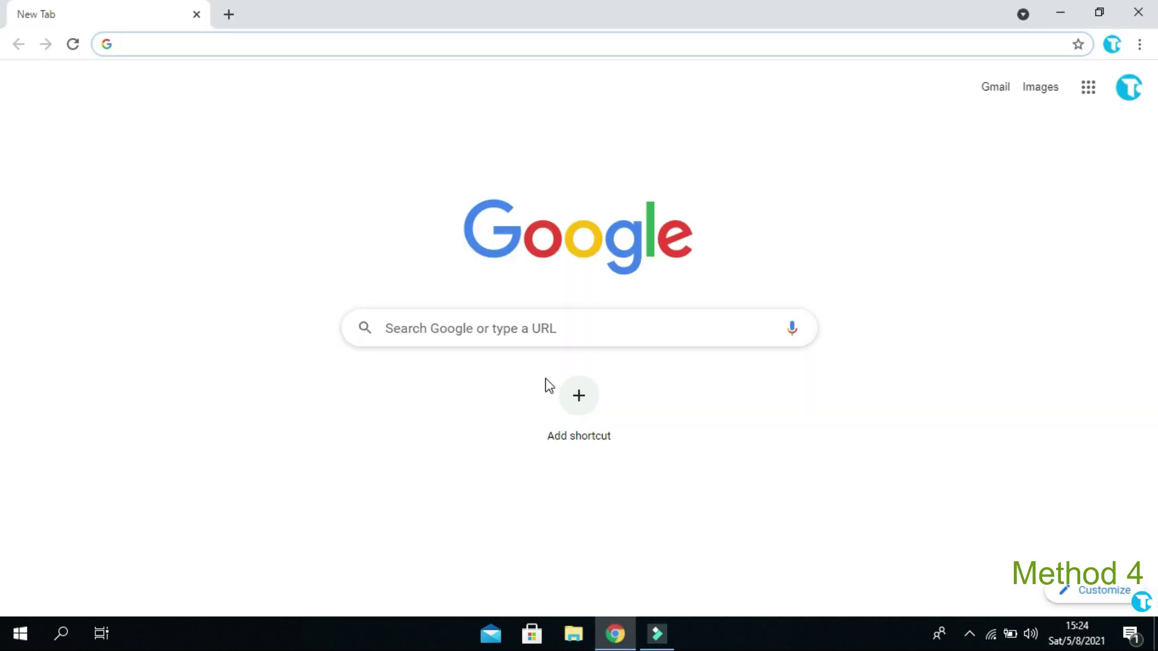
{"action": "left_click", "coordinate": [161, 45]}
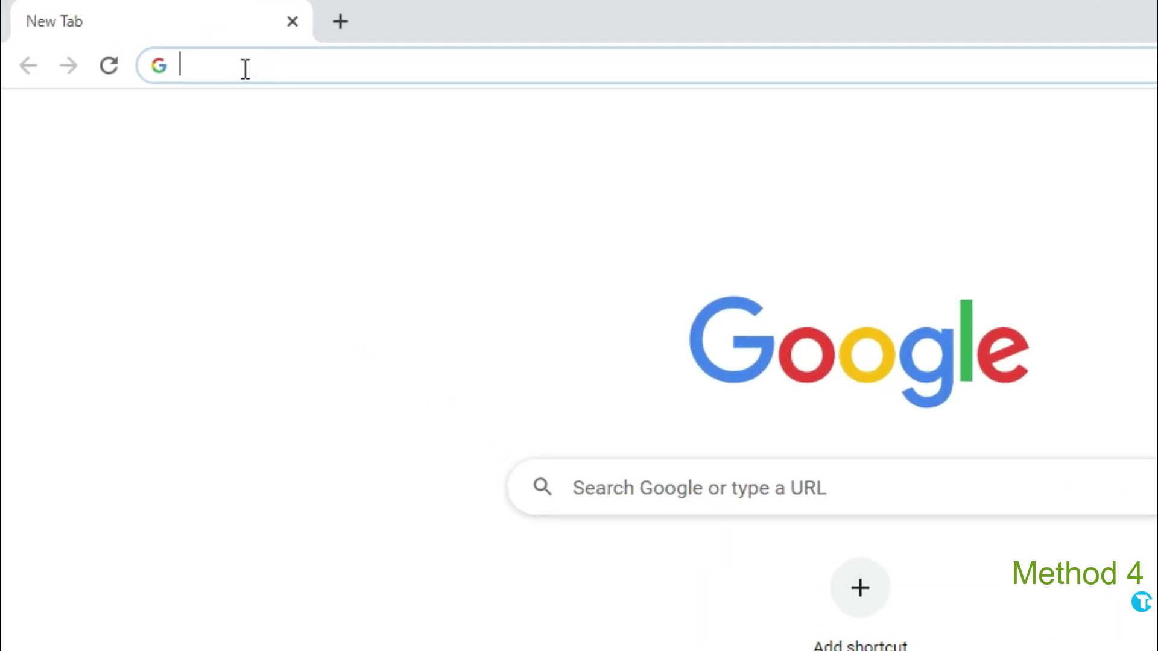
{"action": "type", "text": "intel pr"}
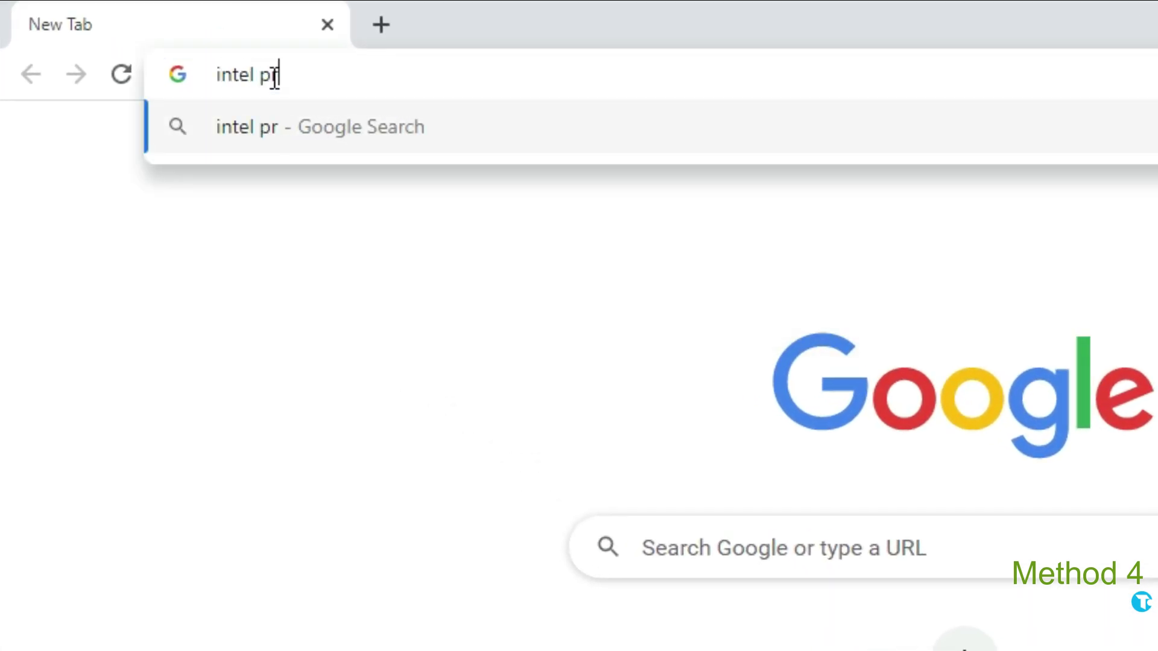
{"action": "type", "text": "ocessor"}
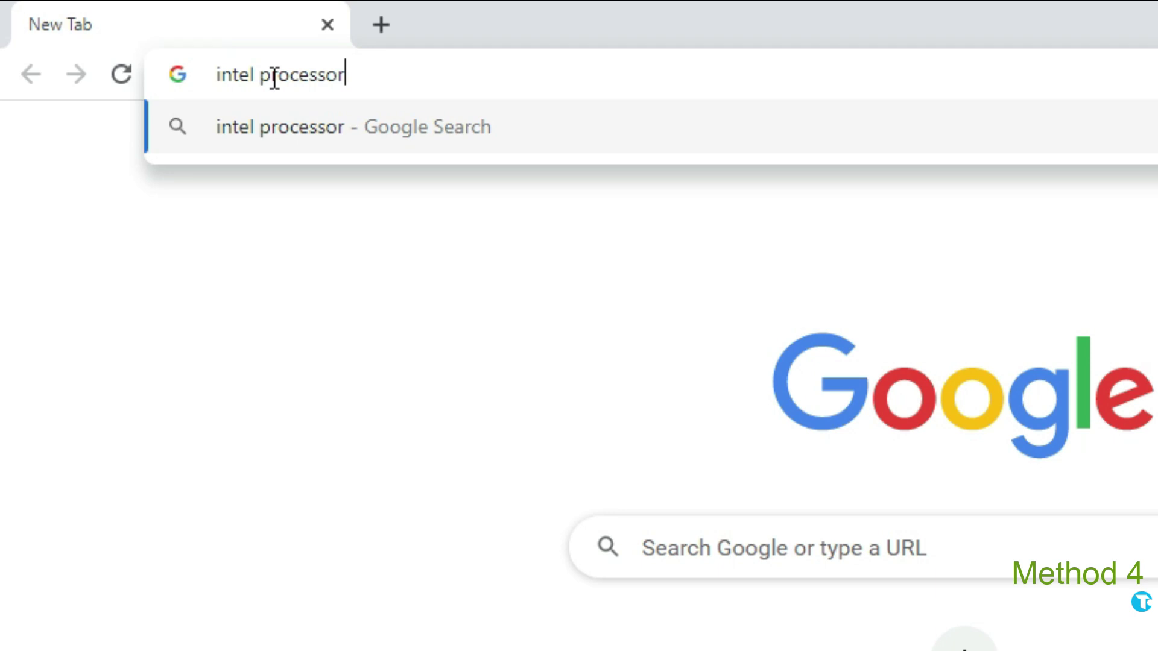
{"action": "type", "text": " identifi"}
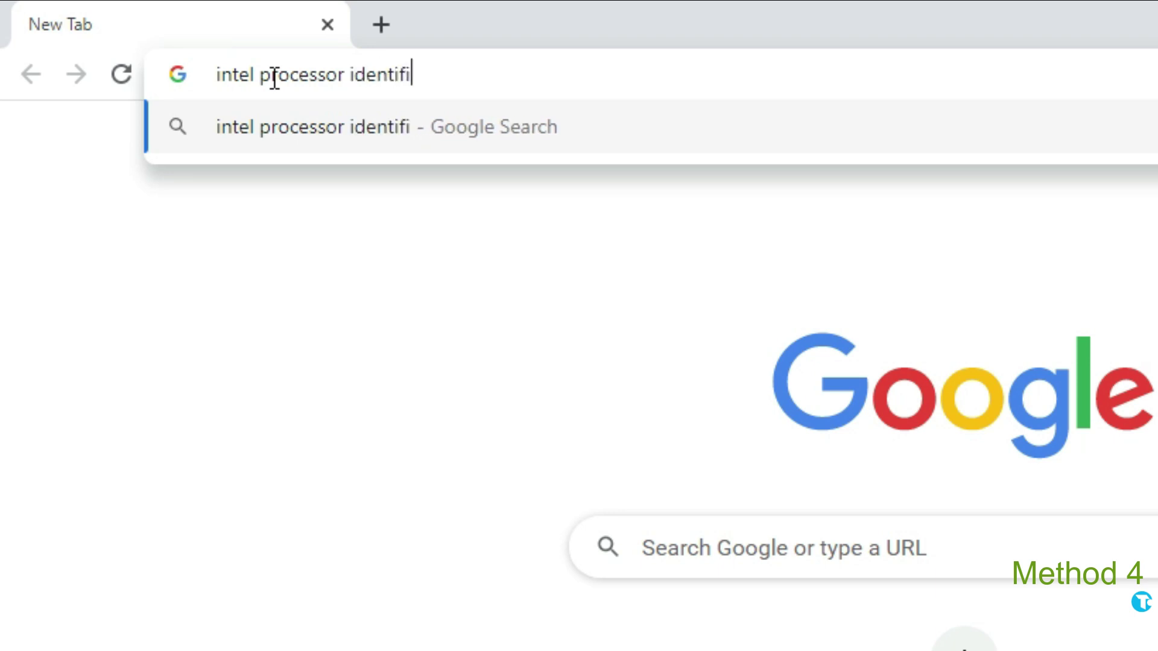
{"action": "type", "text": "cation u"}
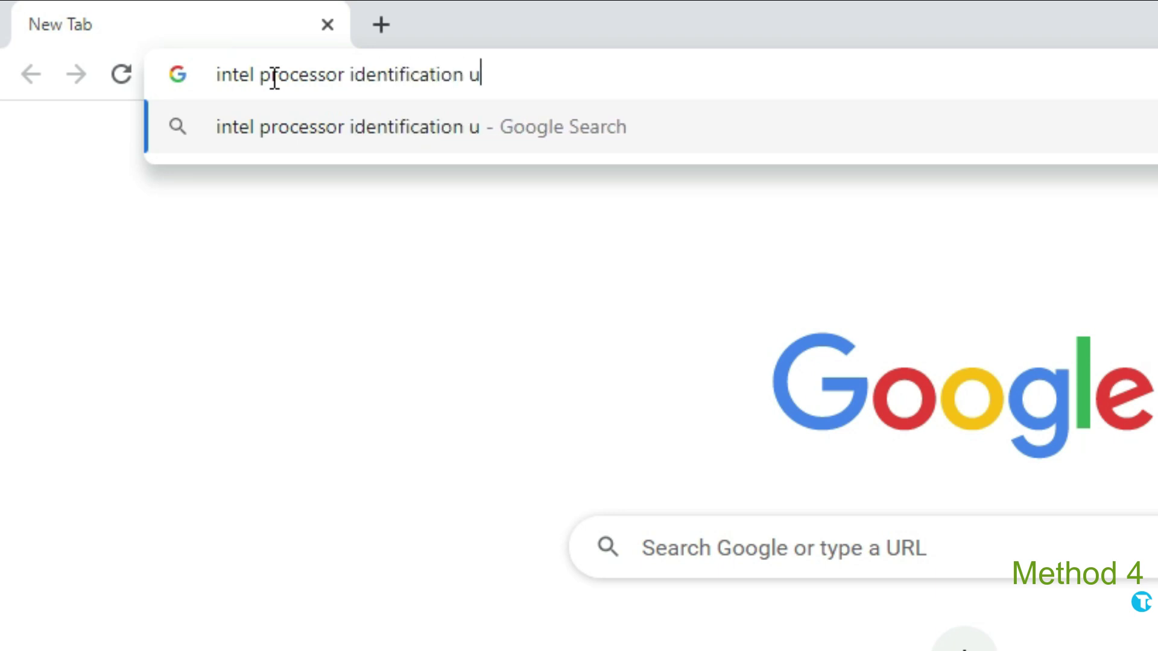
{"action": "type", "text": "tility"}
{"action": "key", "text": "Return"}
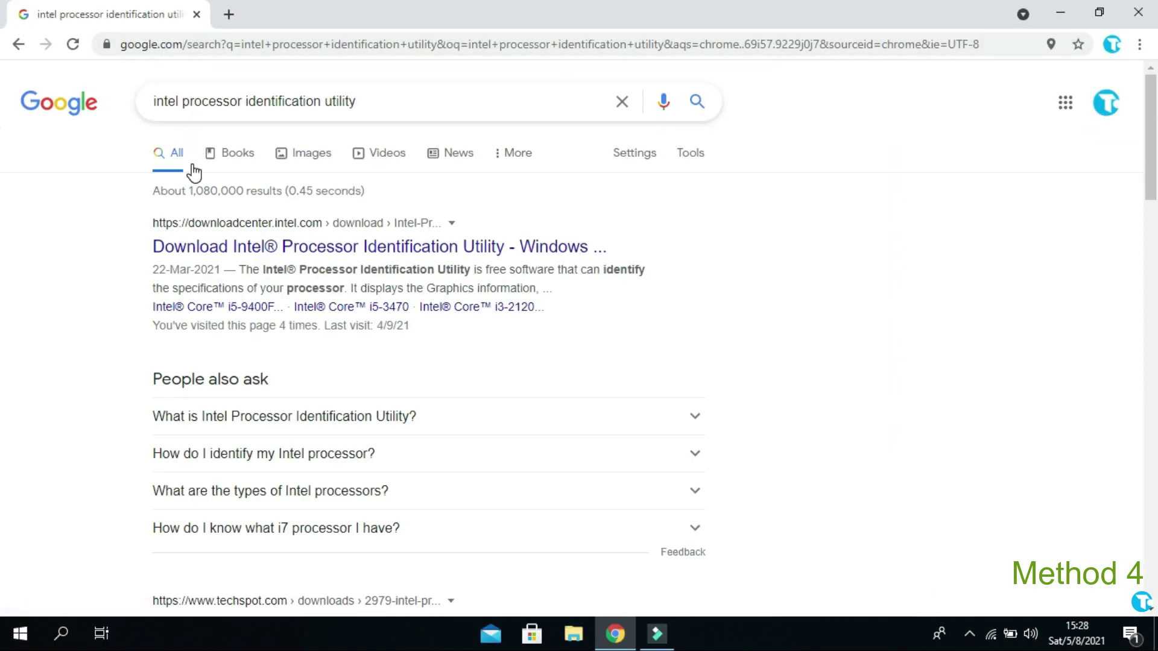
Step: Download the utility's installer from Intel's page and open the downloaded file
{"action": "left_click", "coordinate": [212, 259]}
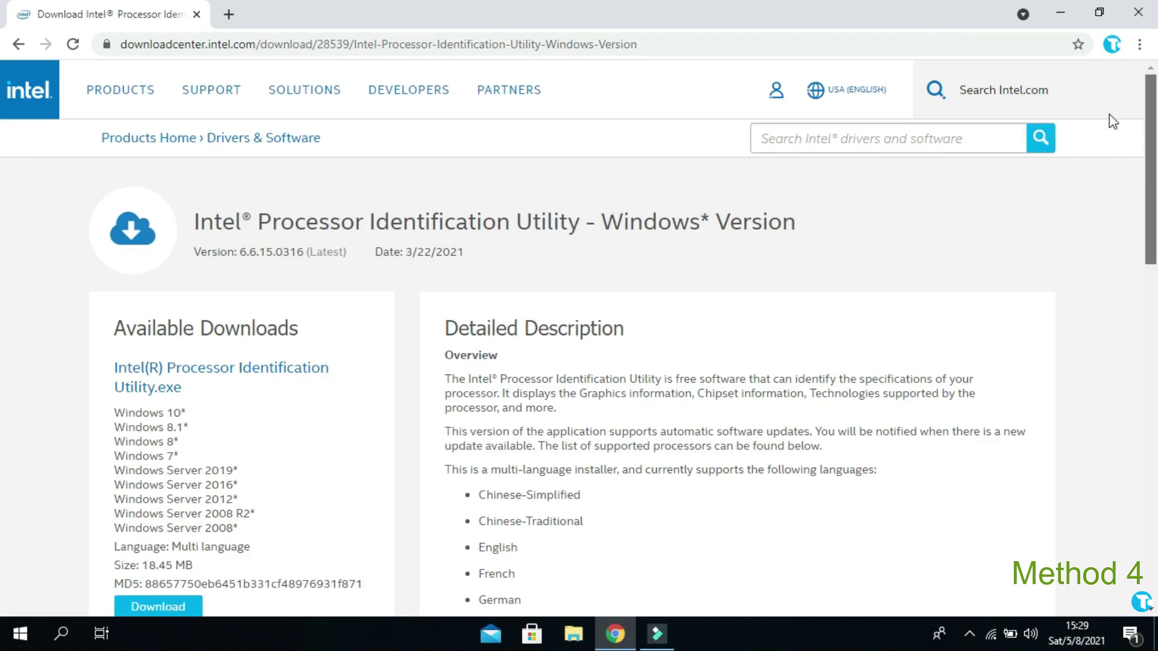
{"action": "scroll", "coordinate": [1112, 133], "scroll_direction": "down", "scroll_amount": 1}
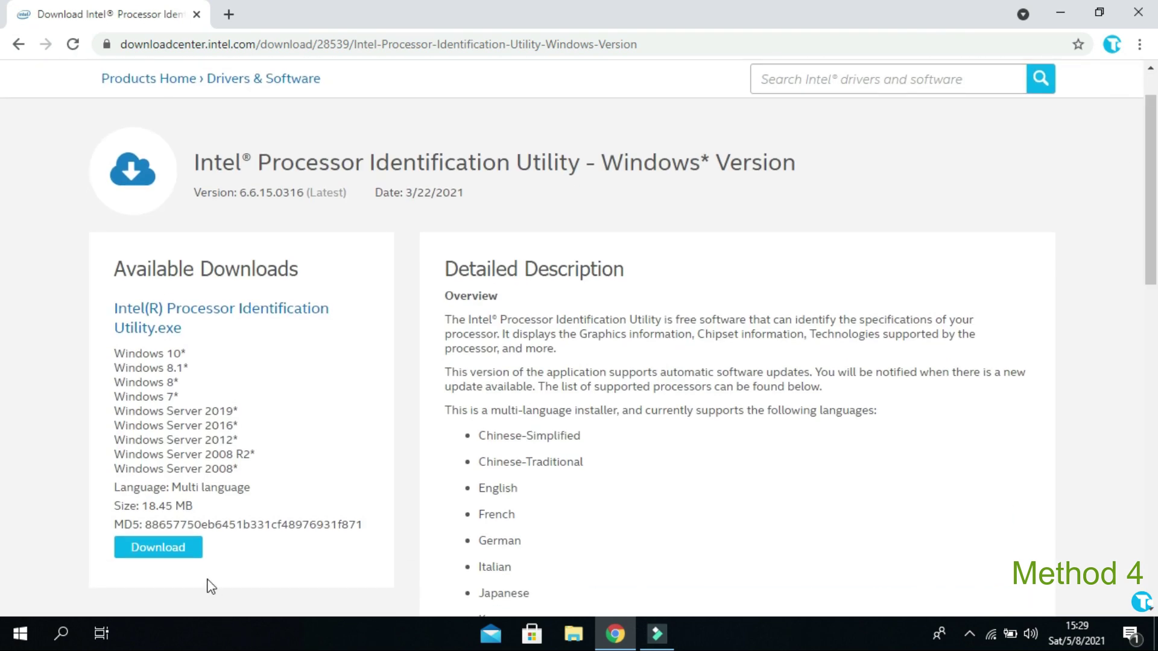
{"action": "left_click", "coordinate": [176, 548]}
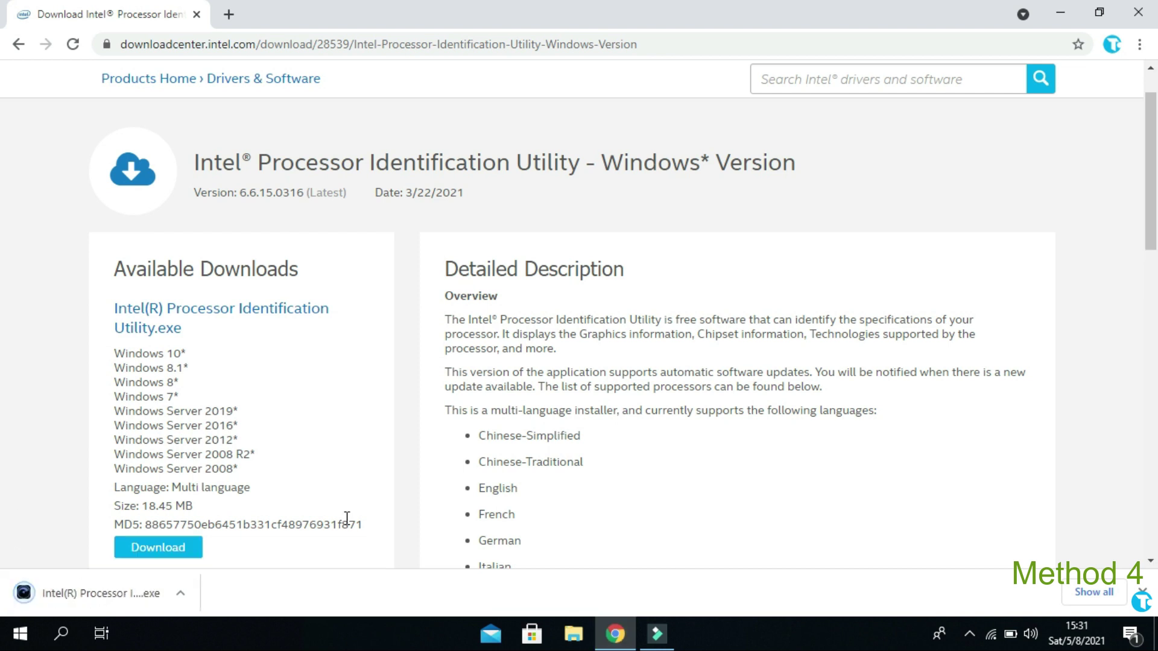
{"action": "left_click", "coordinate": [126, 598]}
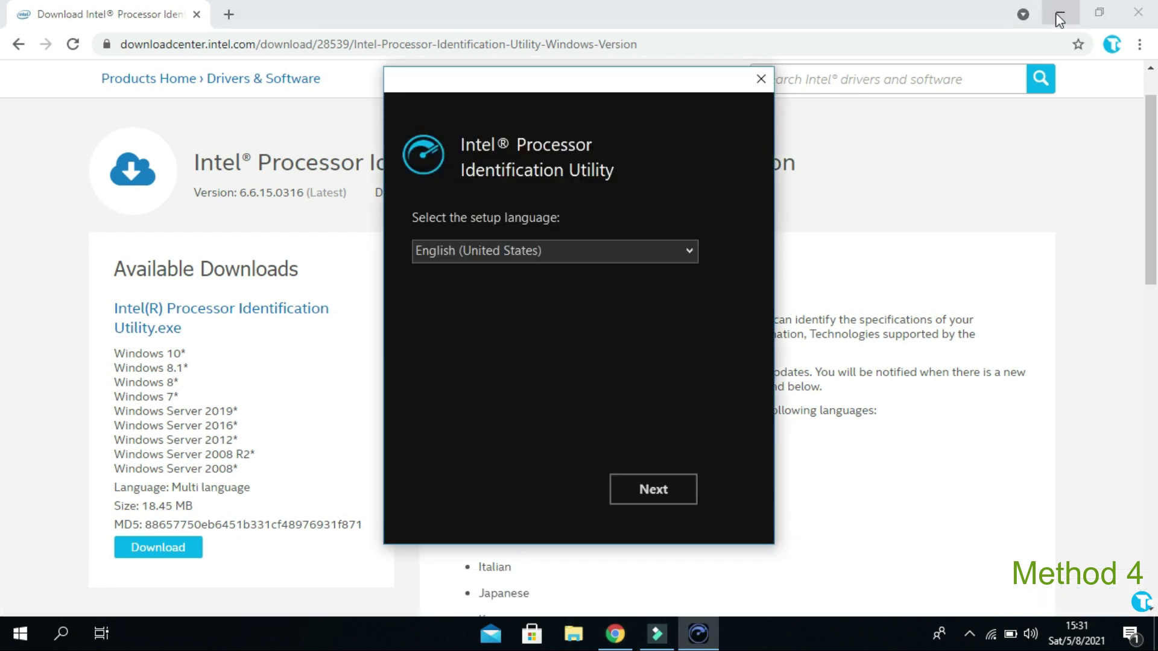
Step: Install the Intel utility in English, then bring up Start's power options to restart
{"action": "left_click", "coordinate": [658, 489]}
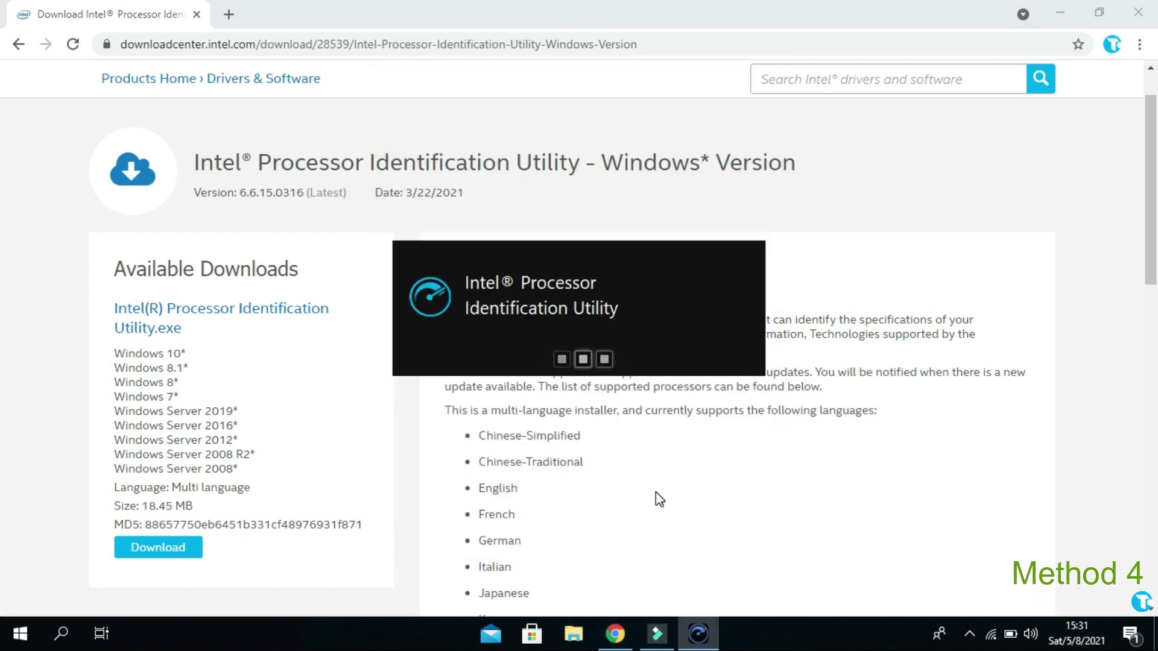
{"action": "left_click", "coordinate": [588, 523]}
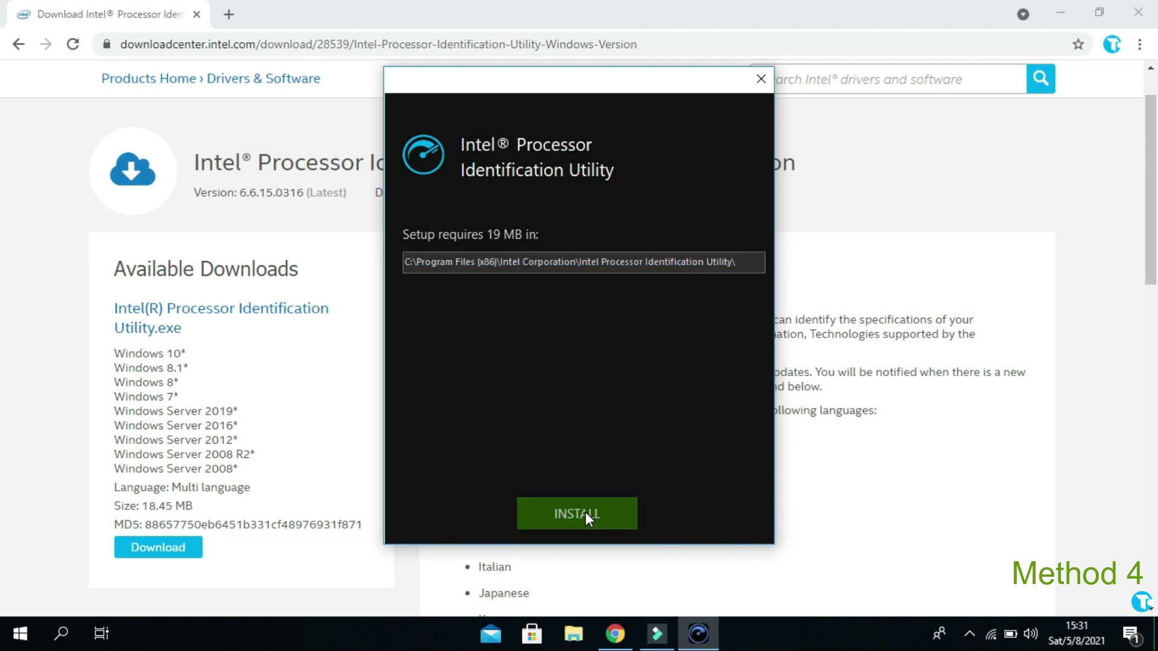
{"action": "left_click", "coordinate": [1051, 10]}
{"action": "left_click", "coordinate": [1054, 14]}
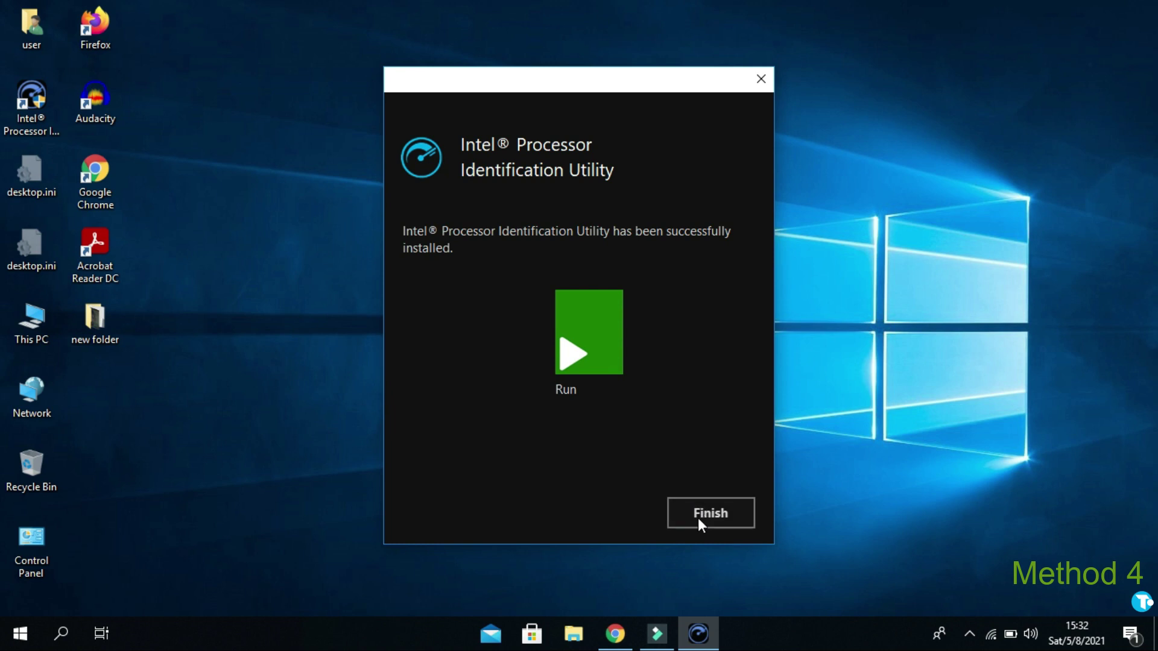
{"action": "left_click", "coordinate": [697, 517]}
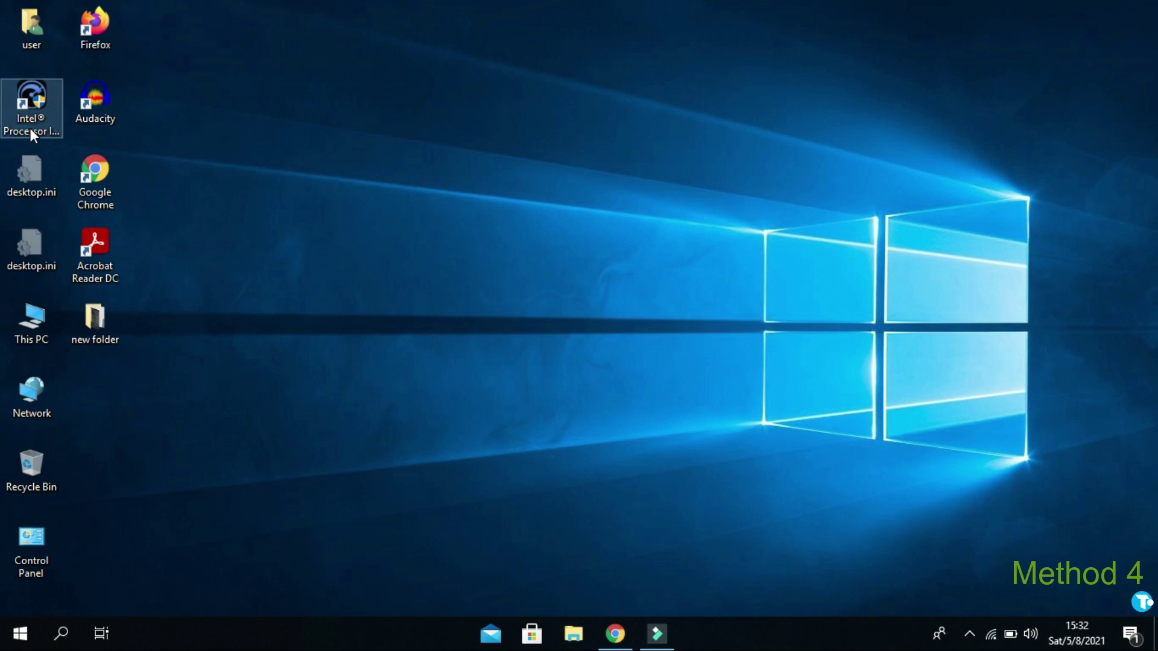
{"action": "left_click", "coordinate": [19, 644]}
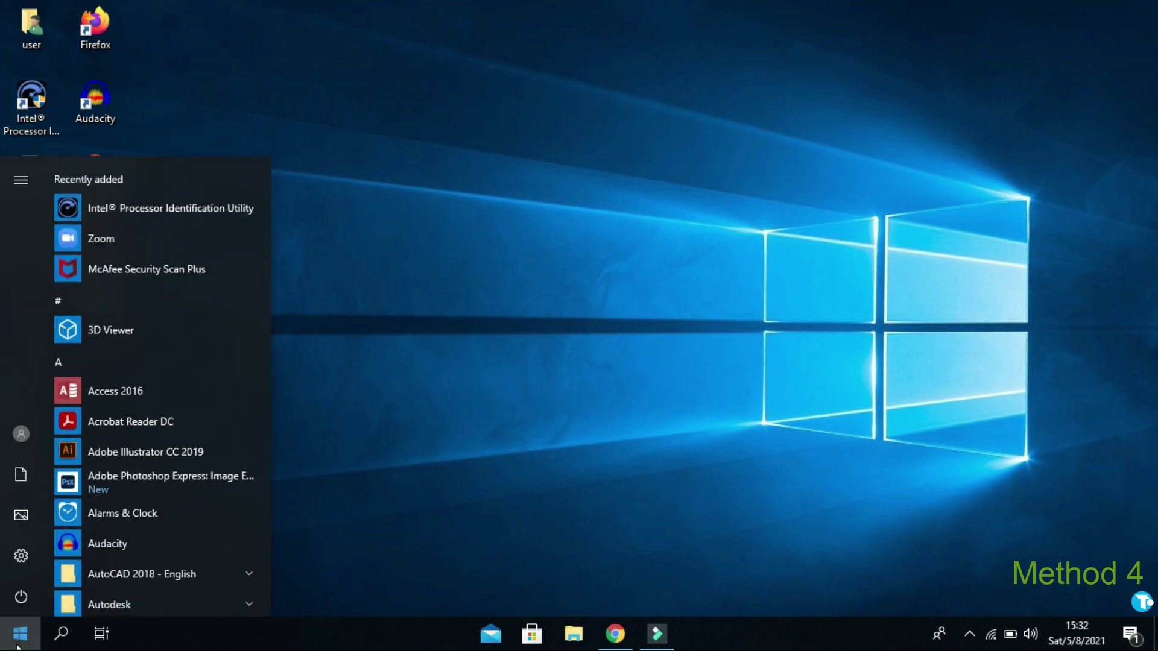
{"action": "left_click", "coordinate": [22, 596]}
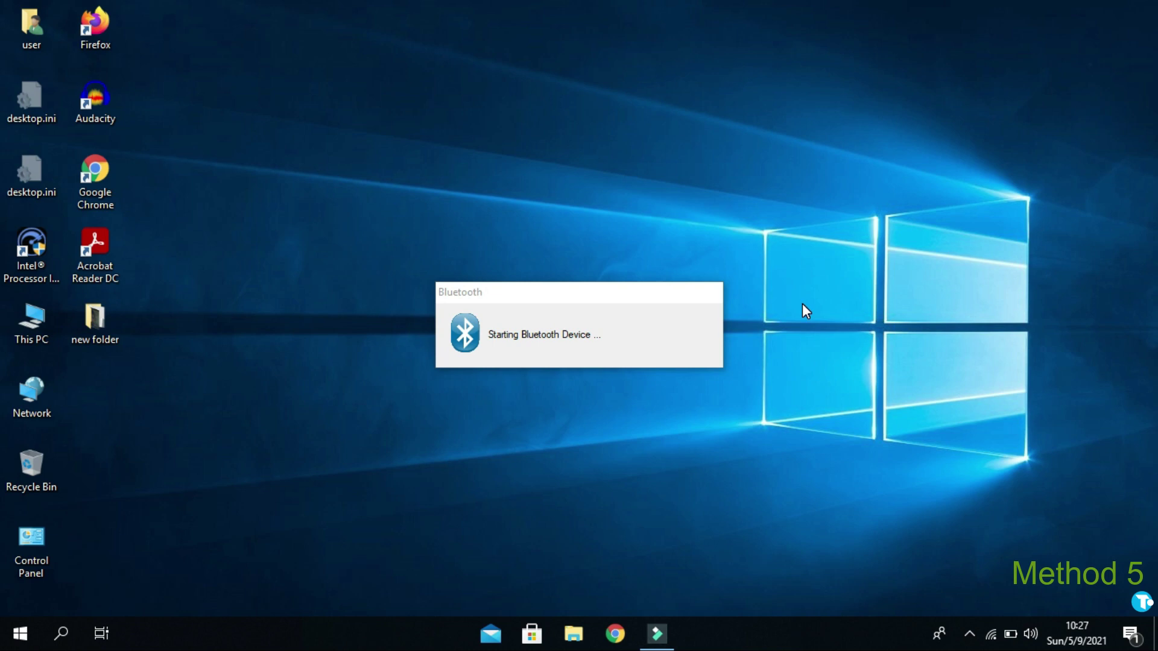
{"action": "left_click", "coordinate": [61, 633]}
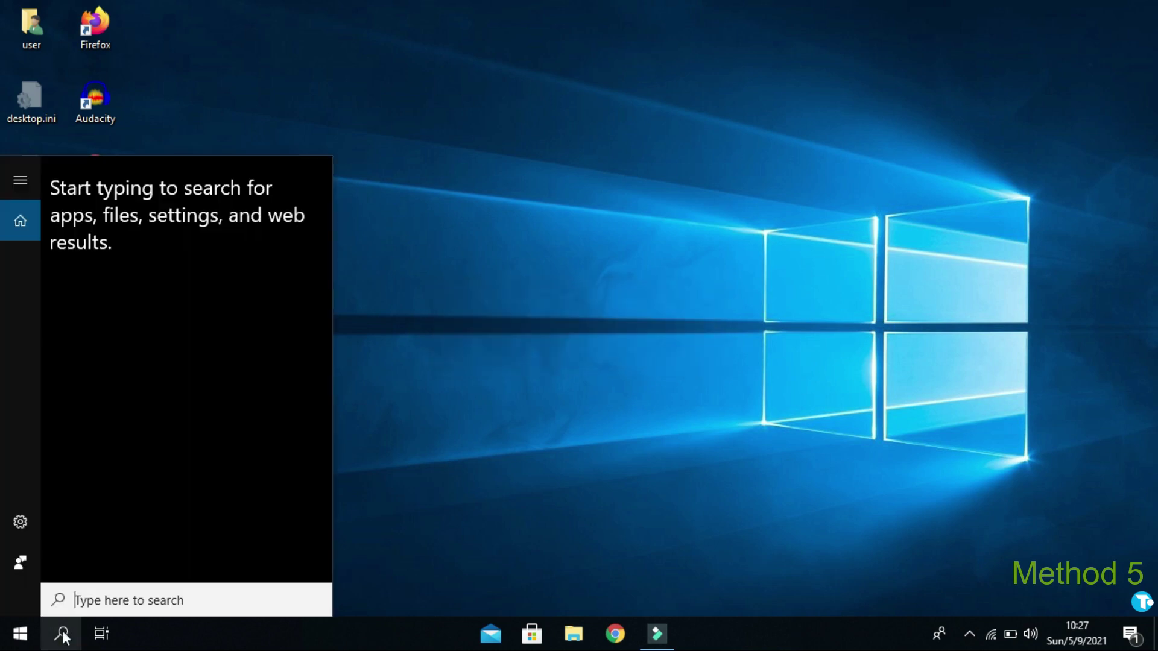
{"action": "type", "text": "devic"}
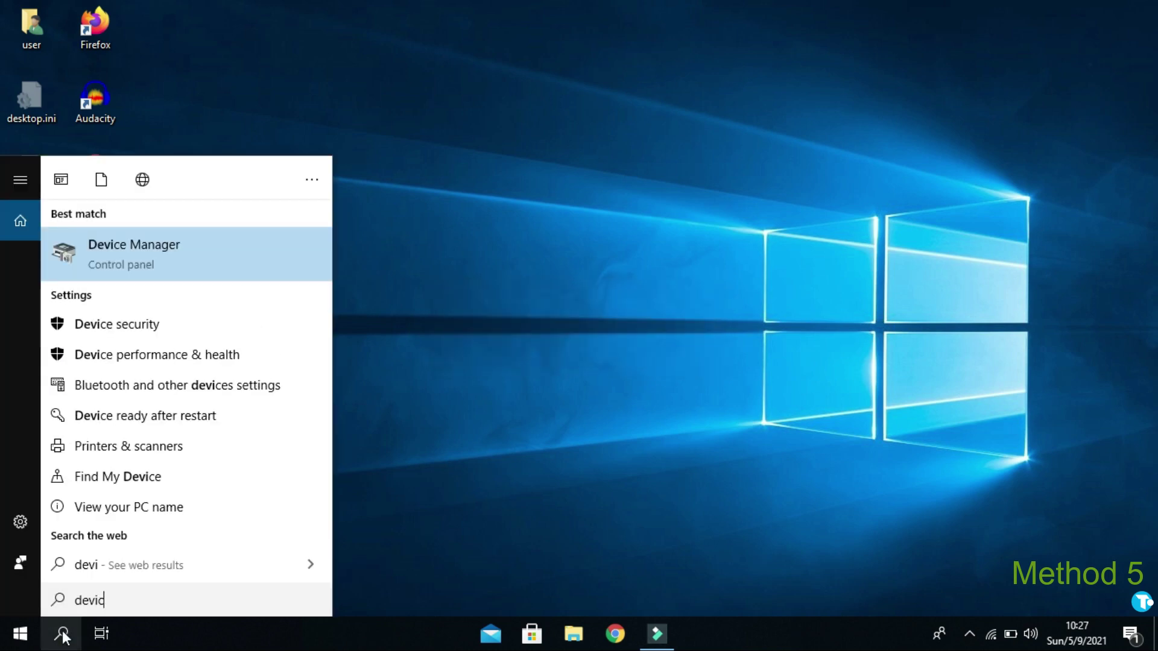
{"action": "type", "text": "e manager"}
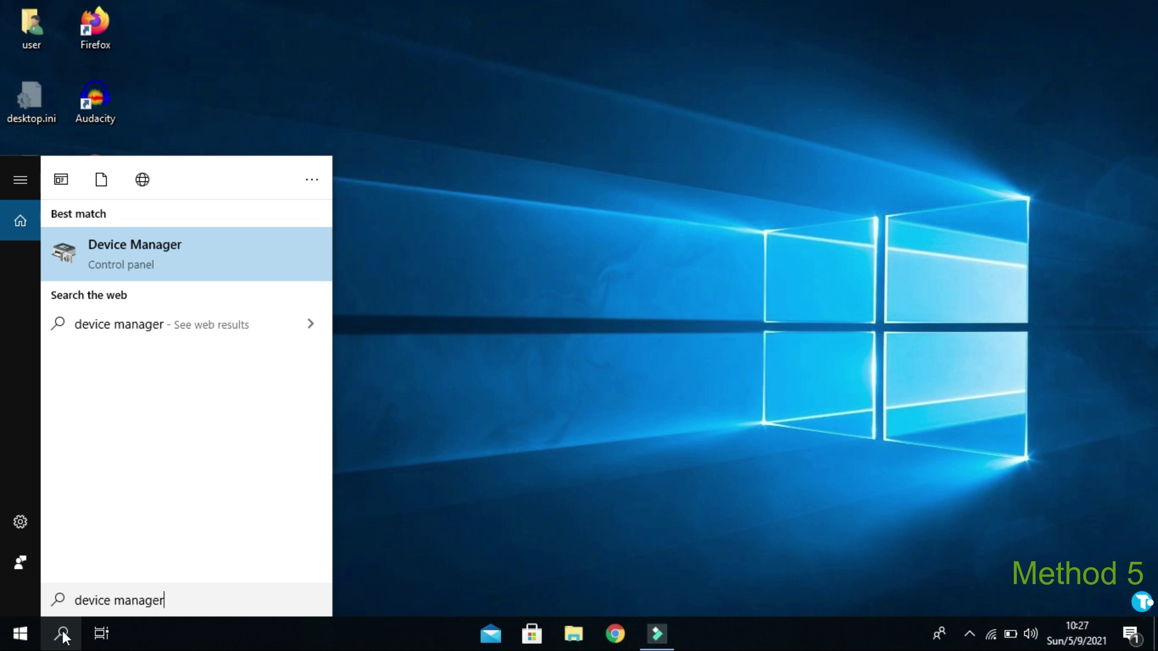
{"action": "key", "text": "Return"}
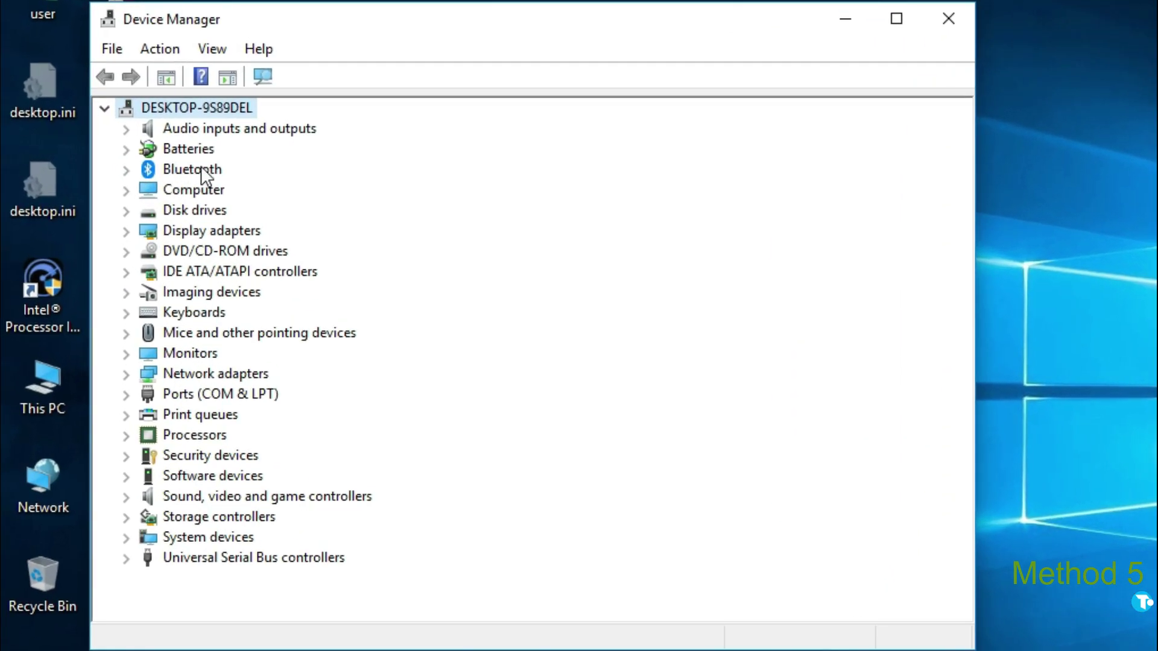
{"action": "left_click", "coordinate": [169, 172]}
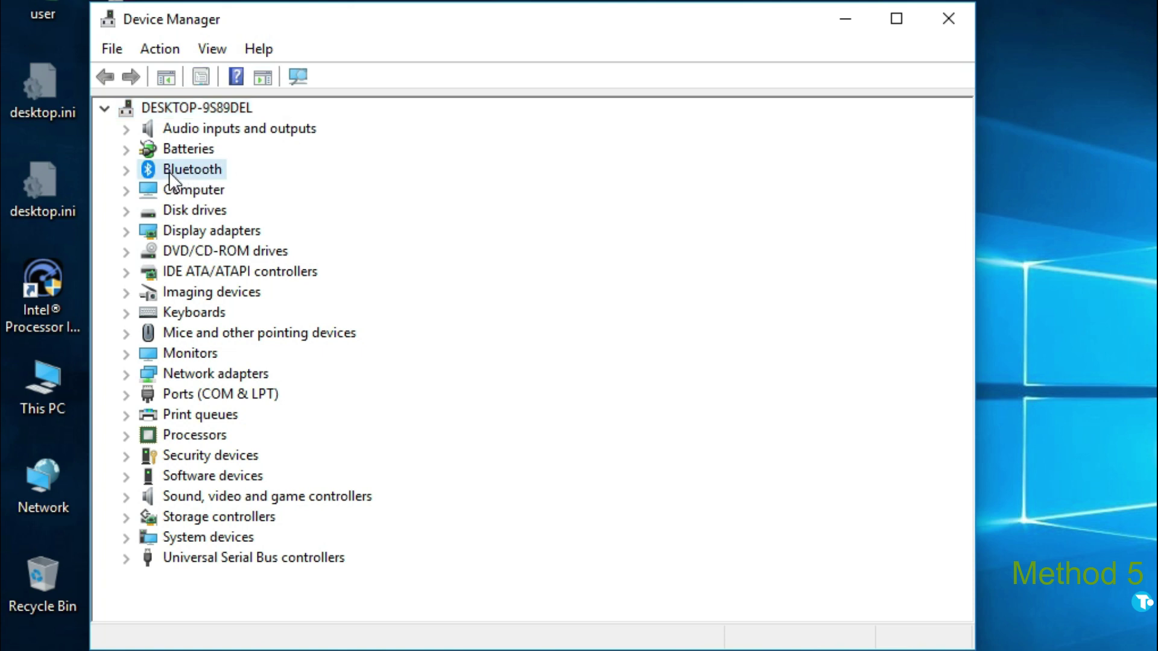
{"action": "left_click", "coordinate": [948, 9]}
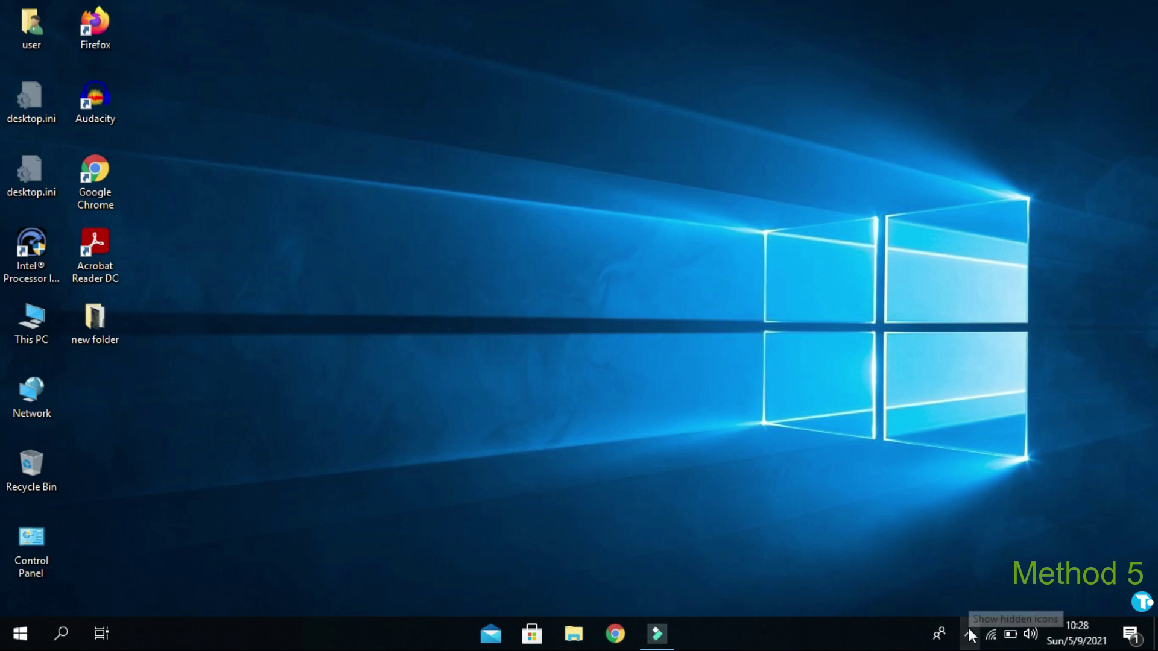
{"action": "left_click", "coordinate": [969, 635]}
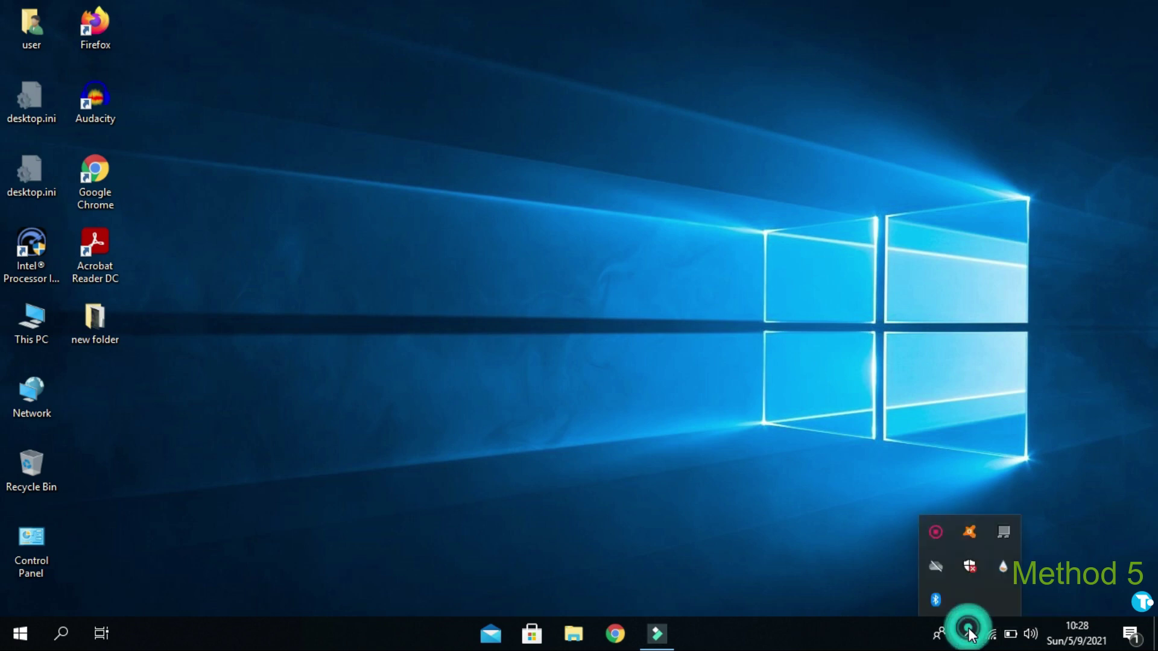
Step: In Bluetooth & other devices settings, toggle Bluetooth off and on, then add a Bluetooth device
{"action": "left_click", "coordinate": [769, 436]}
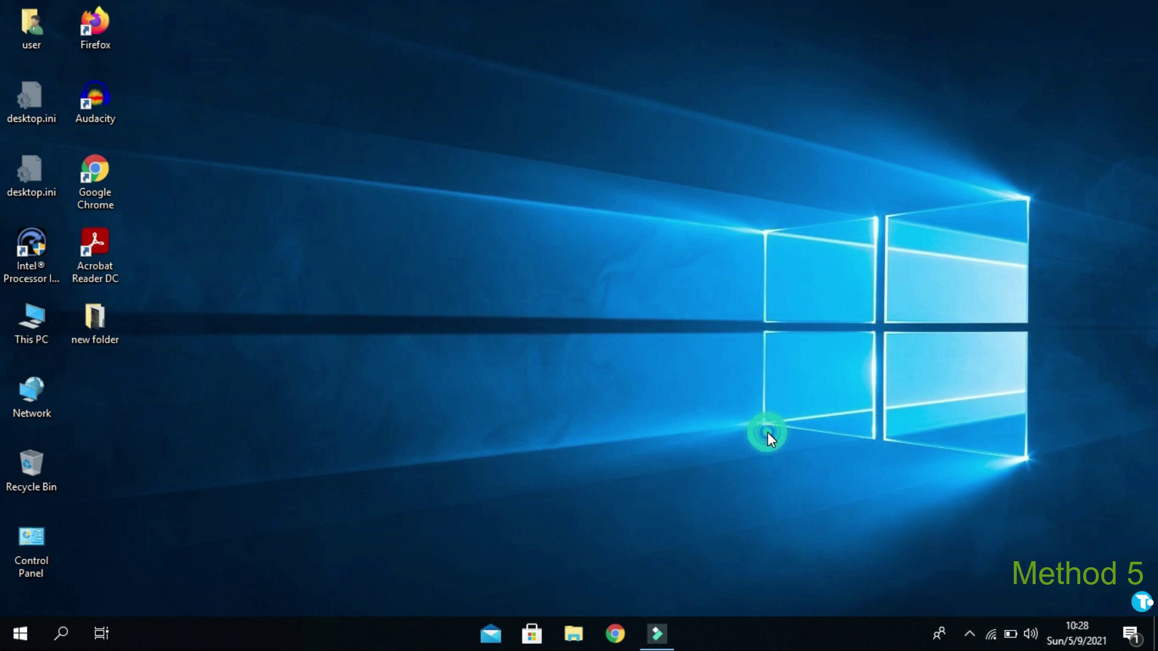
{"action": "left_click", "coordinate": [61, 634]}
{"action": "type", "text": "blu"}
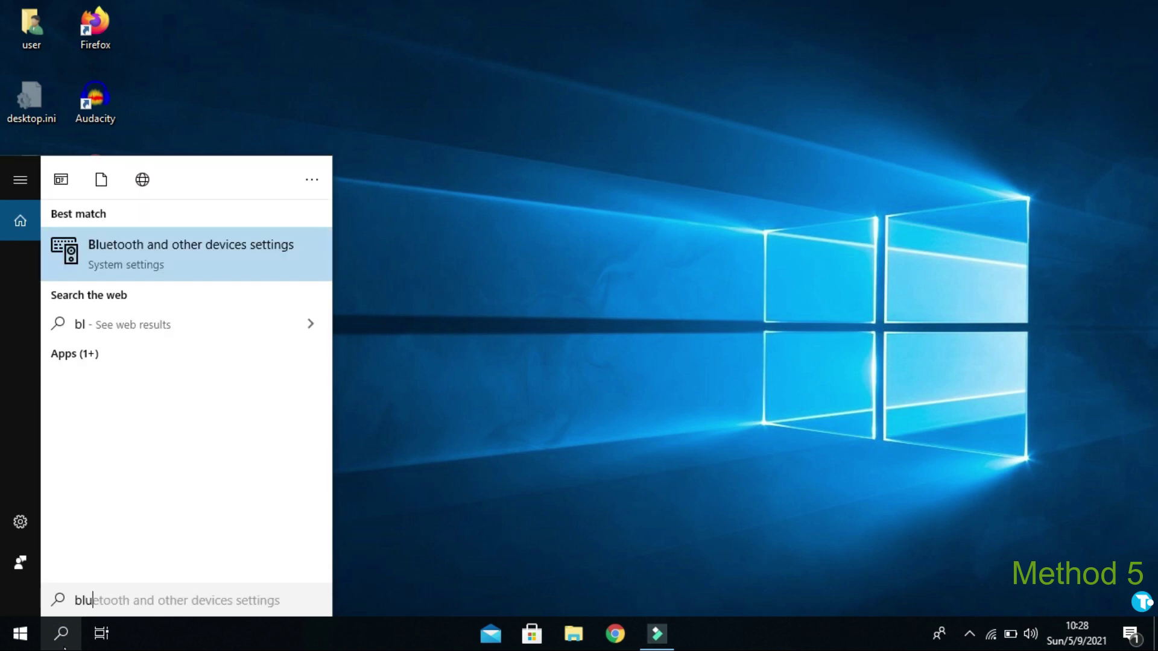
{"action": "type", "text": "etooth"}
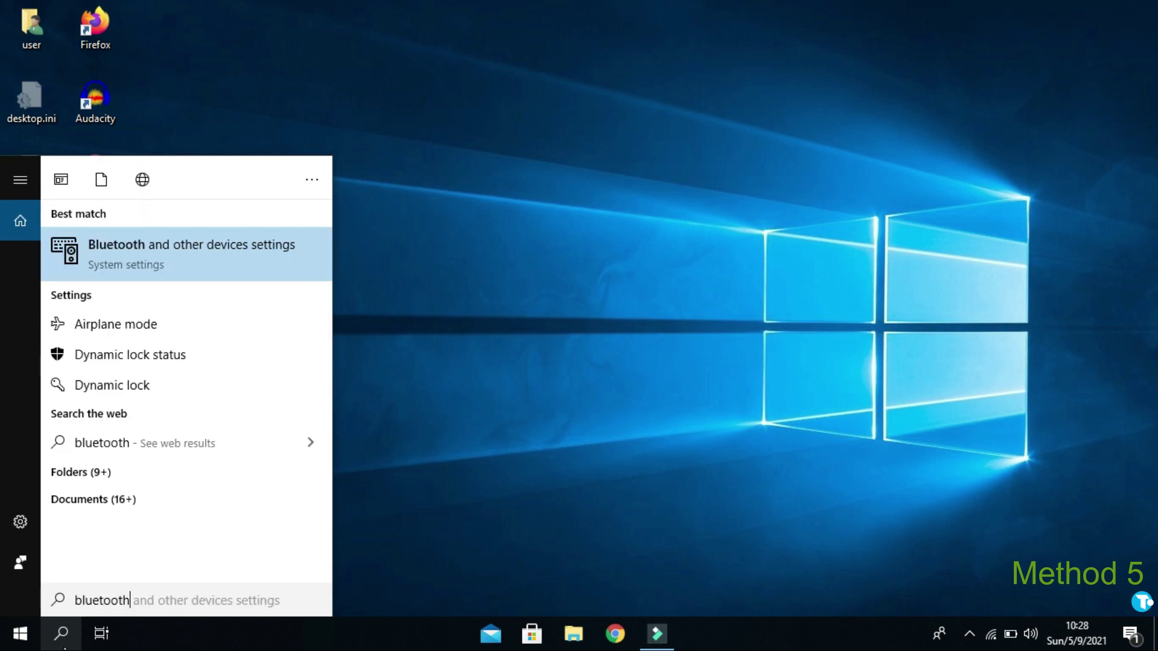
{"action": "left_click", "coordinate": [217, 252]}
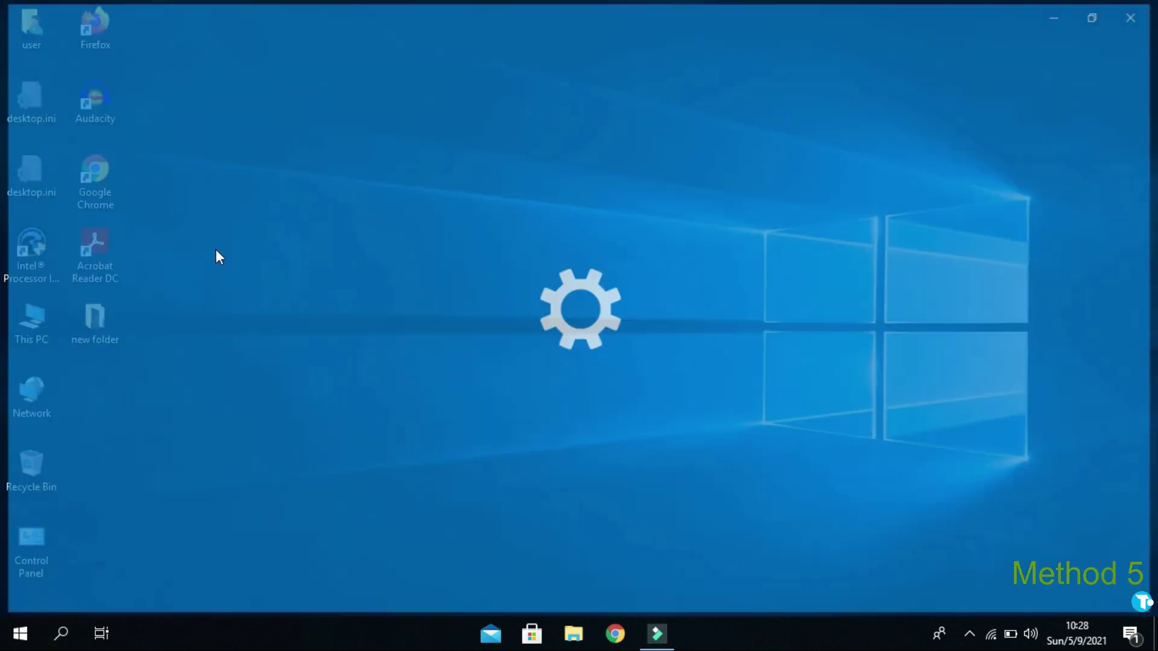
{"action": "left_click", "coordinate": [310, 188]}
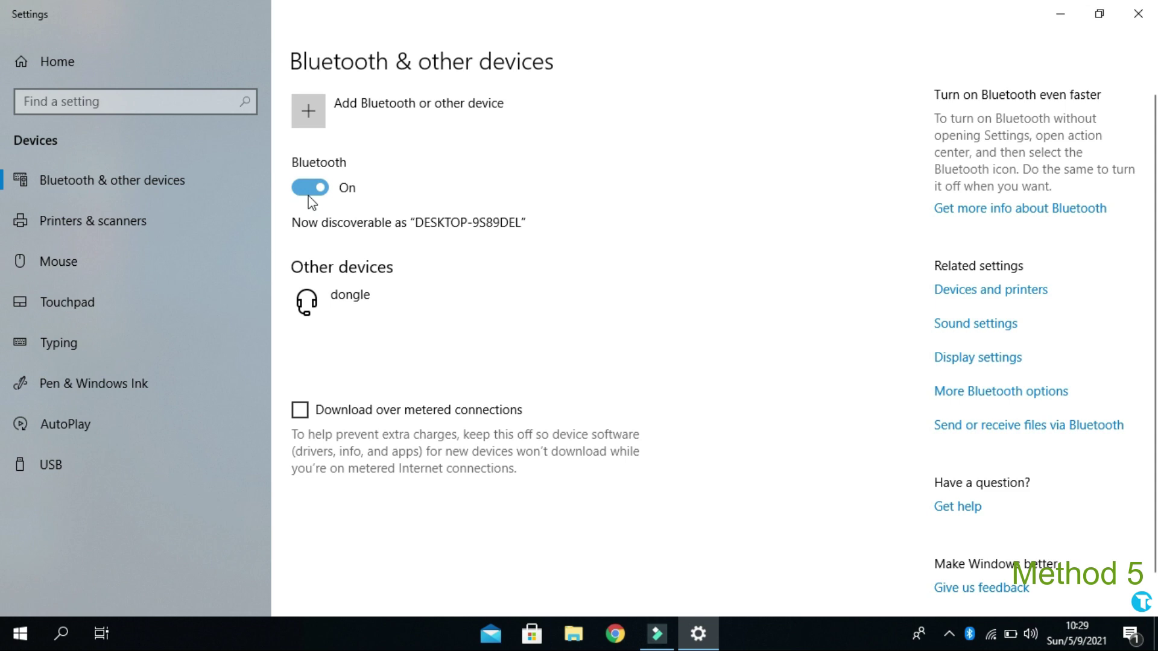
{"action": "left_click", "coordinate": [307, 191]}
{"action": "left_click", "coordinate": [324, 188]}
{"action": "left_click", "coordinate": [315, 117]}
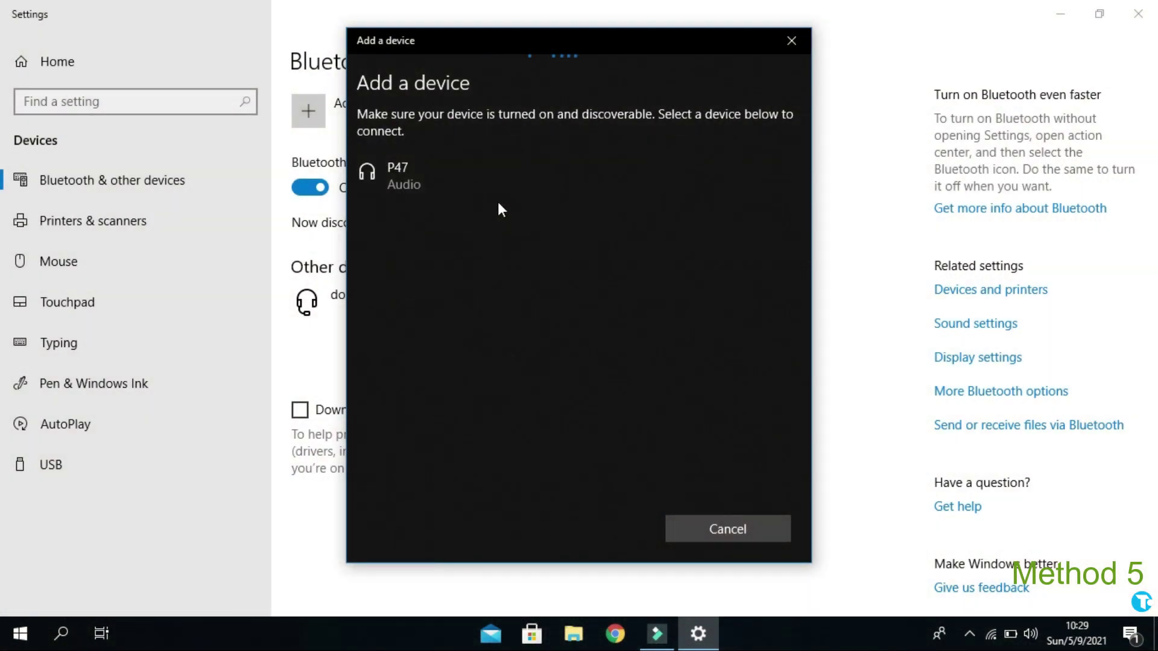
Step: Pair the P47 audio device and close the dialog once it's ready
{"action": "left_click", "coordinate": [485, 183]}
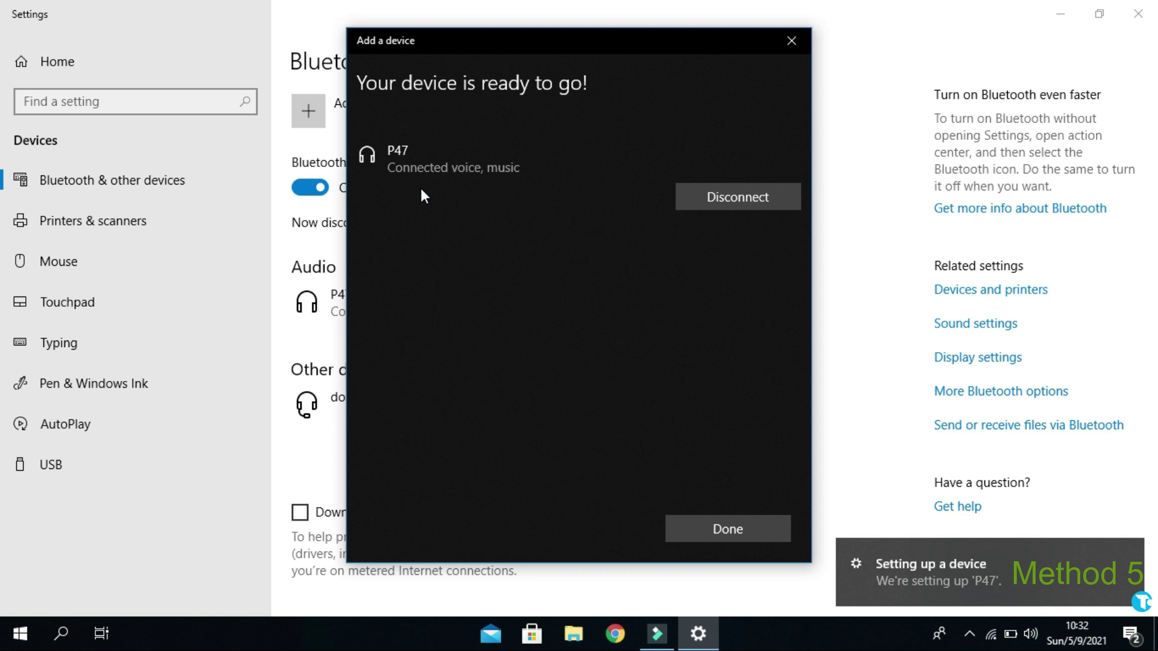
{"action": "left_click", "coordinate": [699, 529]}
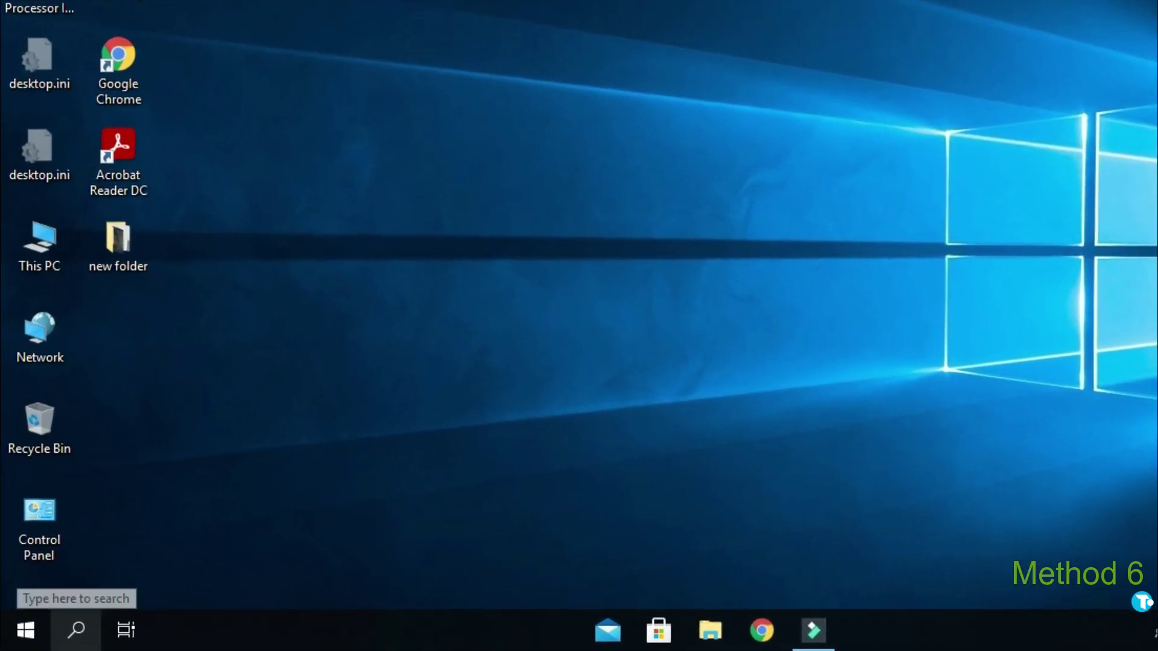
Step: Open Command Prompt as administrator from a cmd search
{"action": "left_click", "coordinate": [59, 630]}
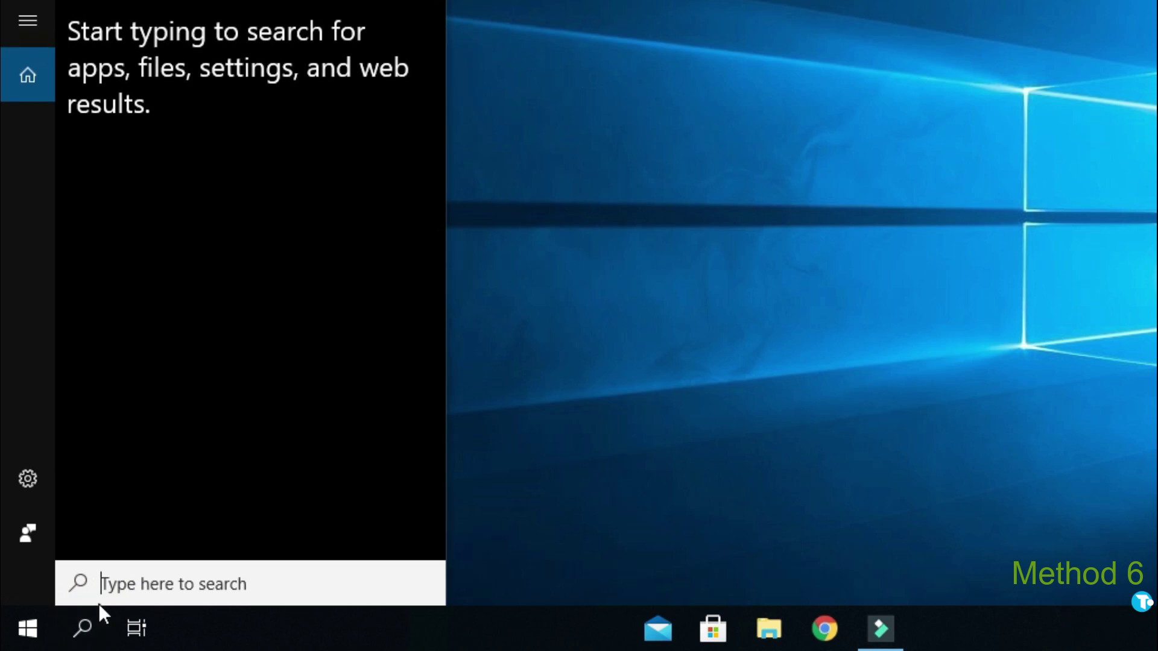
{"action": "type", "text": "cmd"}
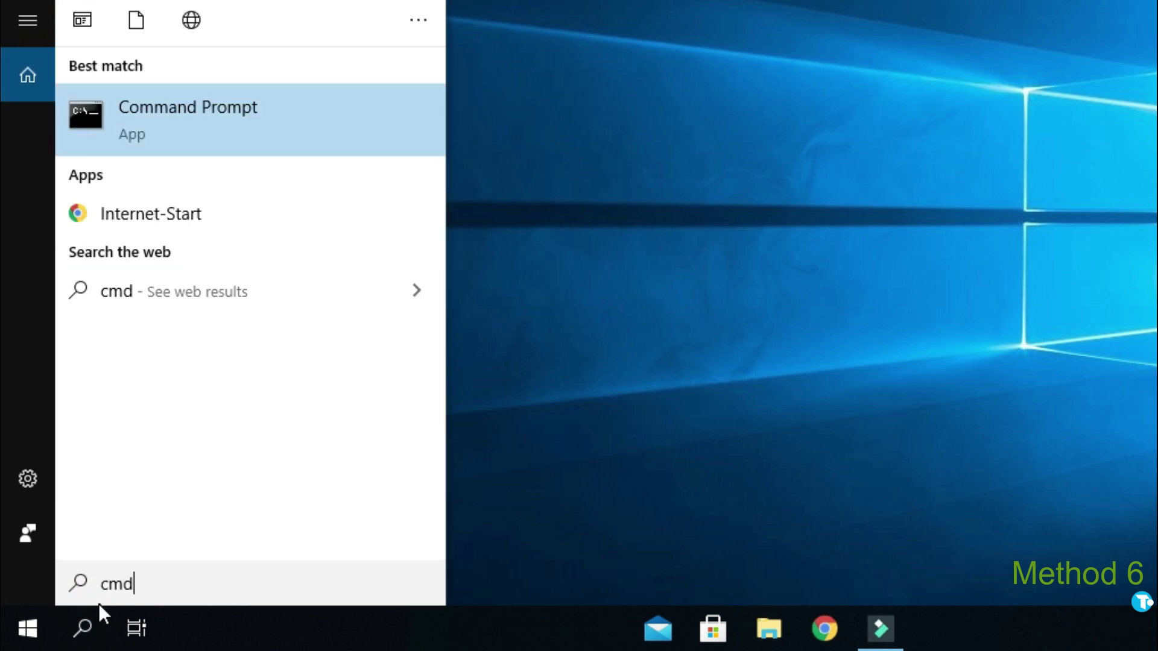
{"action": "right_click", "coordinate": [252, 132]}
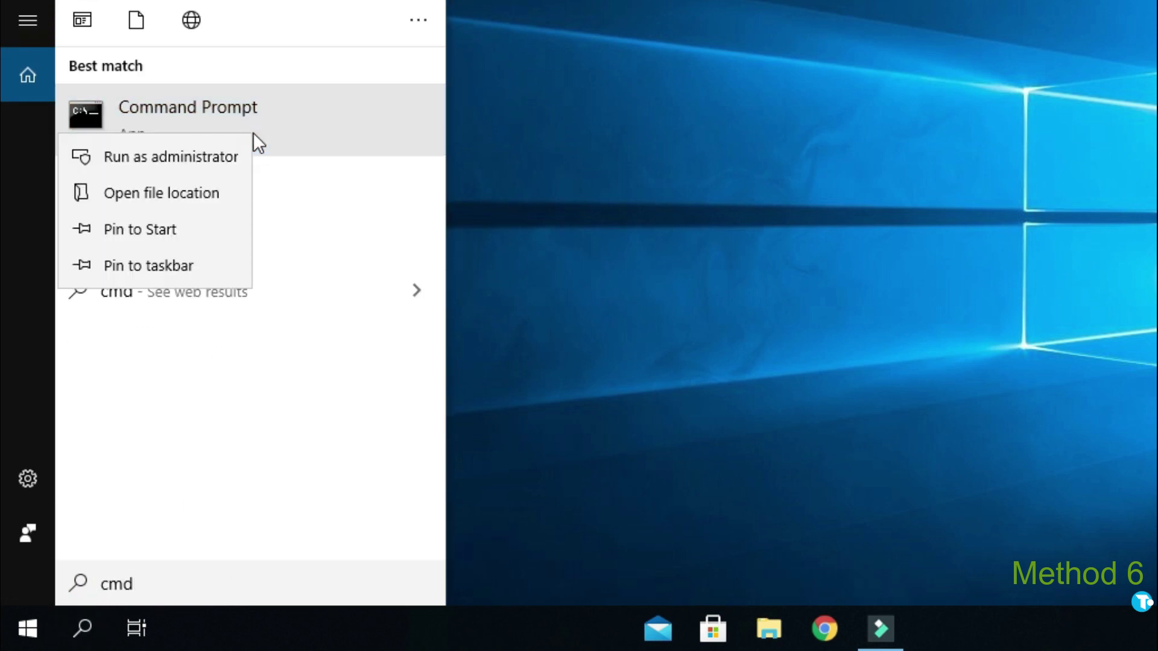
{"action": "left_click", "coordinate": [216, 156]}
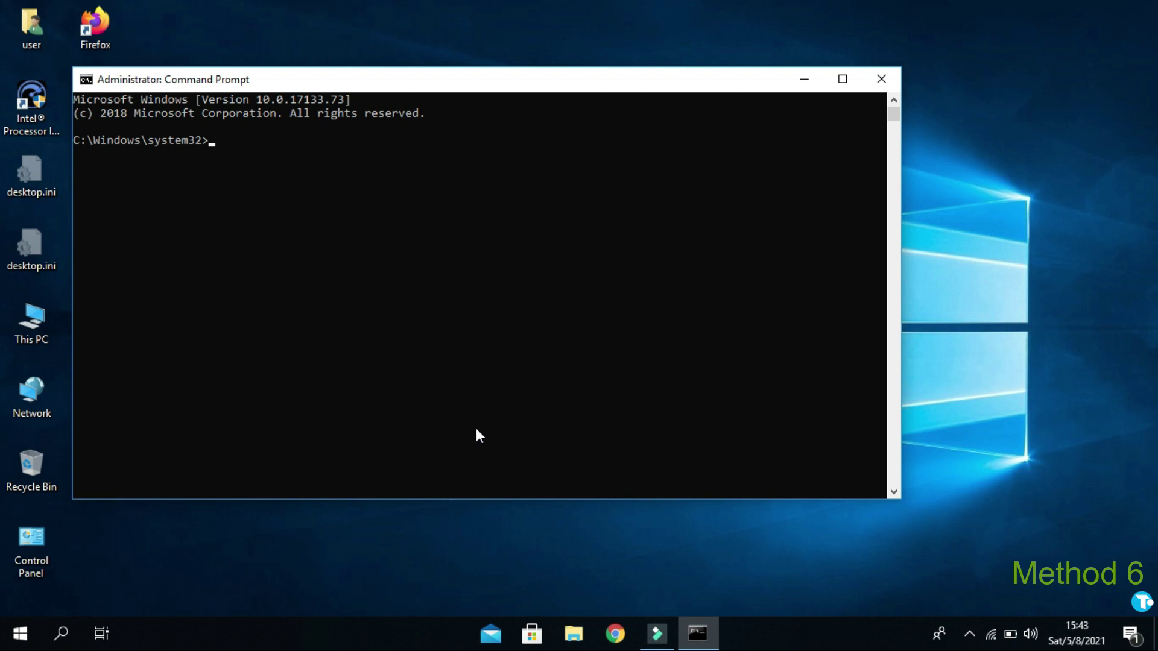
Step: Run dism /online /cleanup-image /restorehealth
{"action": "type", "text": "dis"}
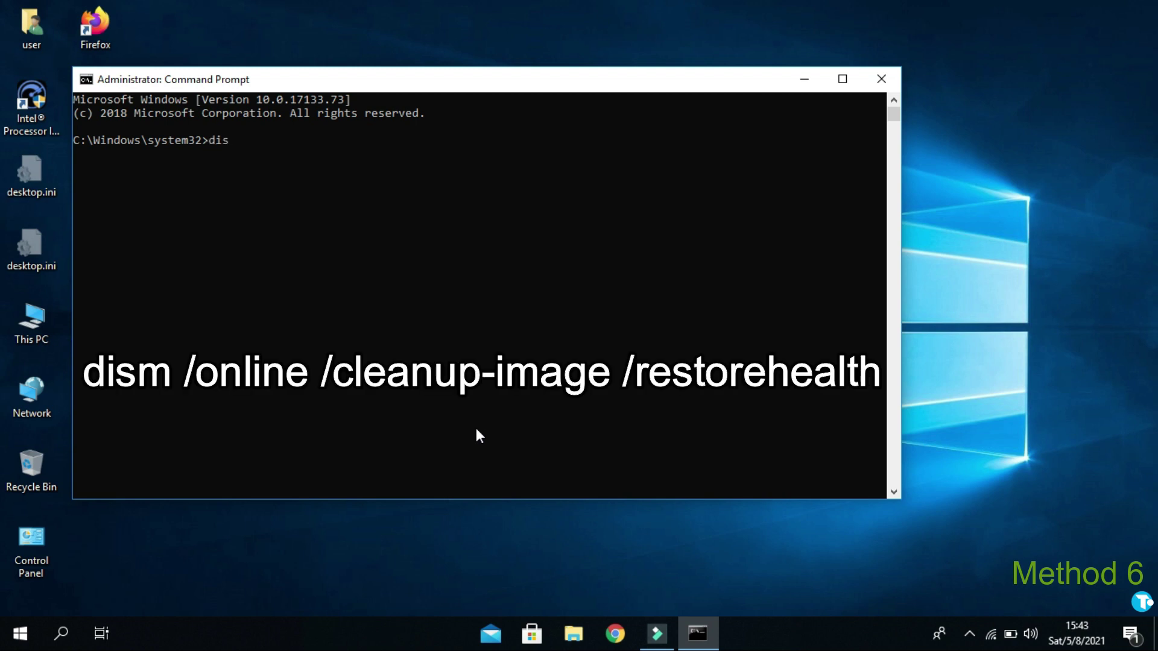
{"action": "type", "text": "m /online /cl"}
{"action": "type", "text": "eanup-image"}
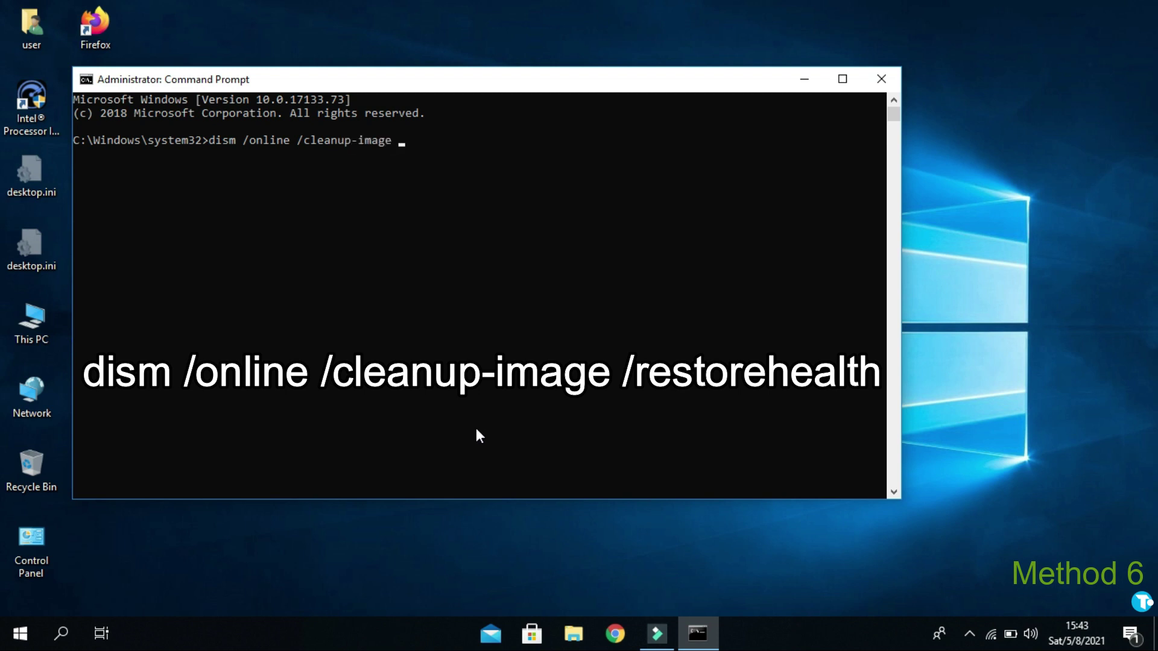
{"action": "type", "text": " /resto /restorehea"}
{"action": "key", "text": "Return"}
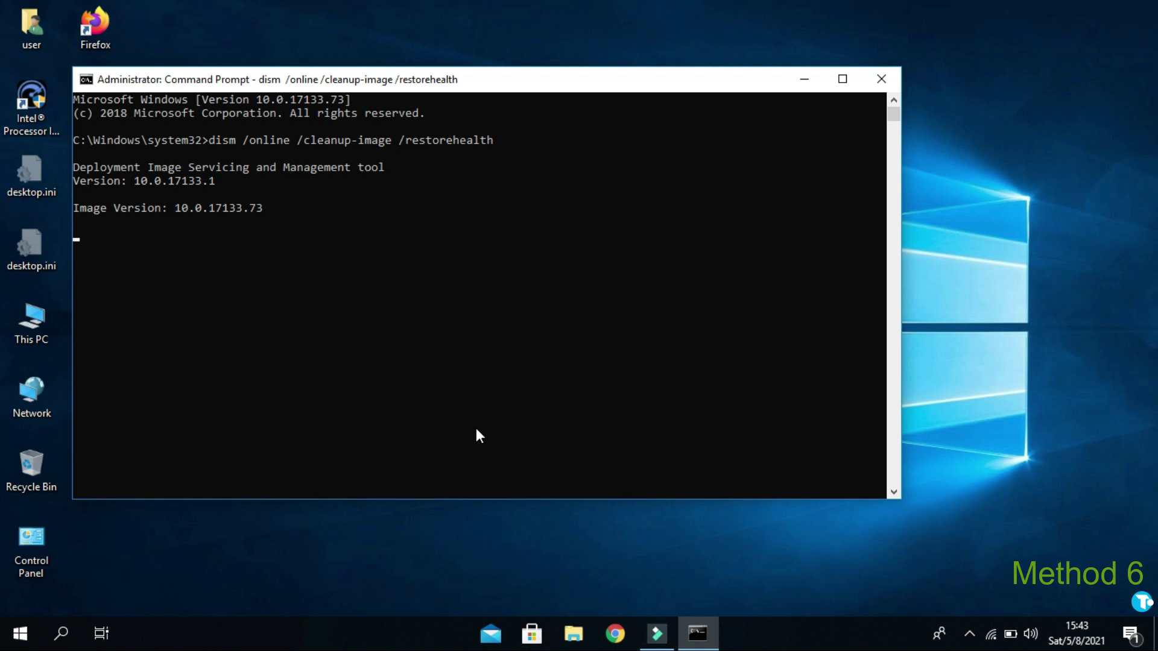
Step: Let the DISM restore-health repair reach 100% and report 'The restore operation completed successfully.'
{"action": "left_click", "coordinate": [1037, 473]}
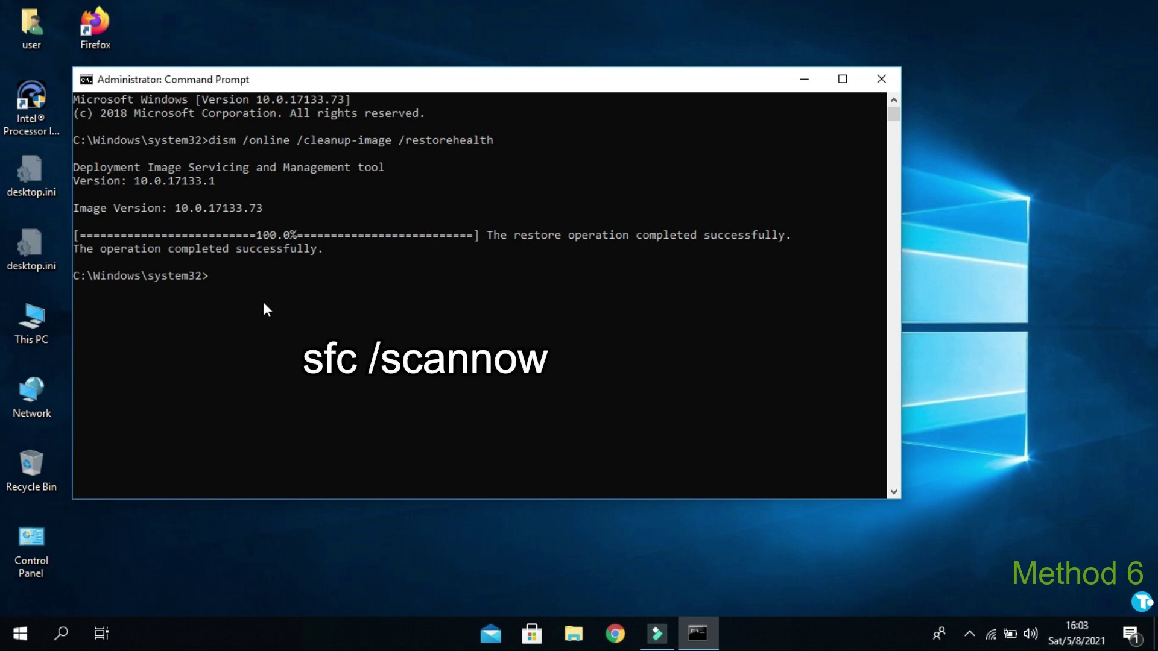
Step: Run sfc /scannow, confirm it finds no integrity violations, and close Command Prompt
{"action": "type", "text": "sfc"}
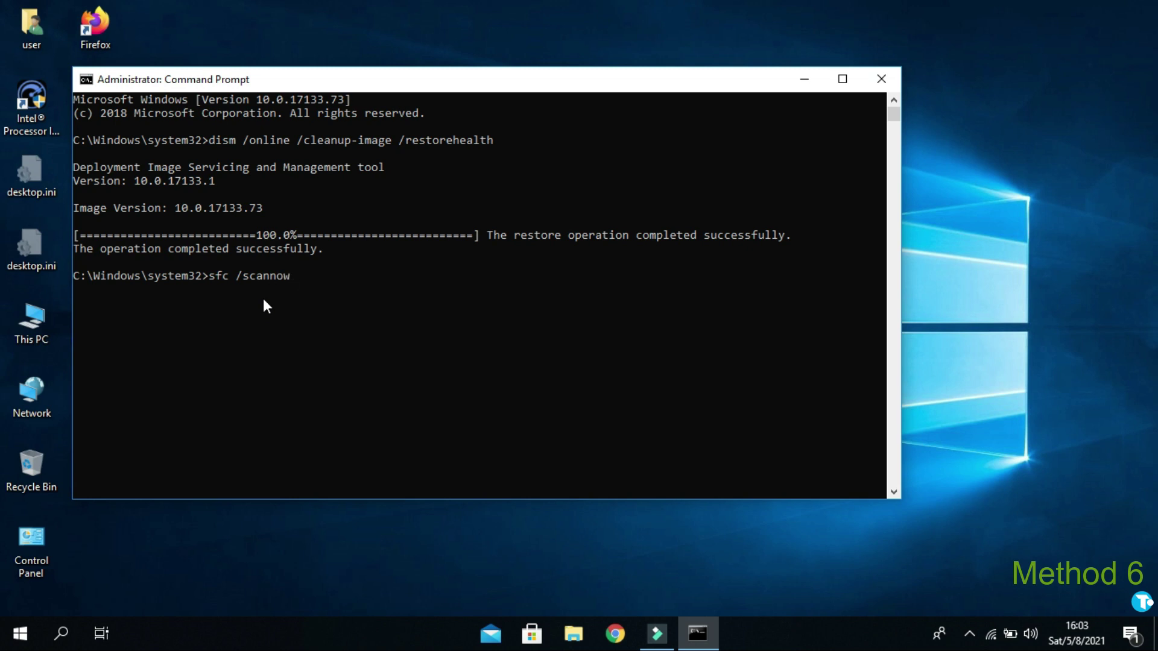
{"action": "type", "text": " /scannow"}
{"action": "key", "text": "Return"}
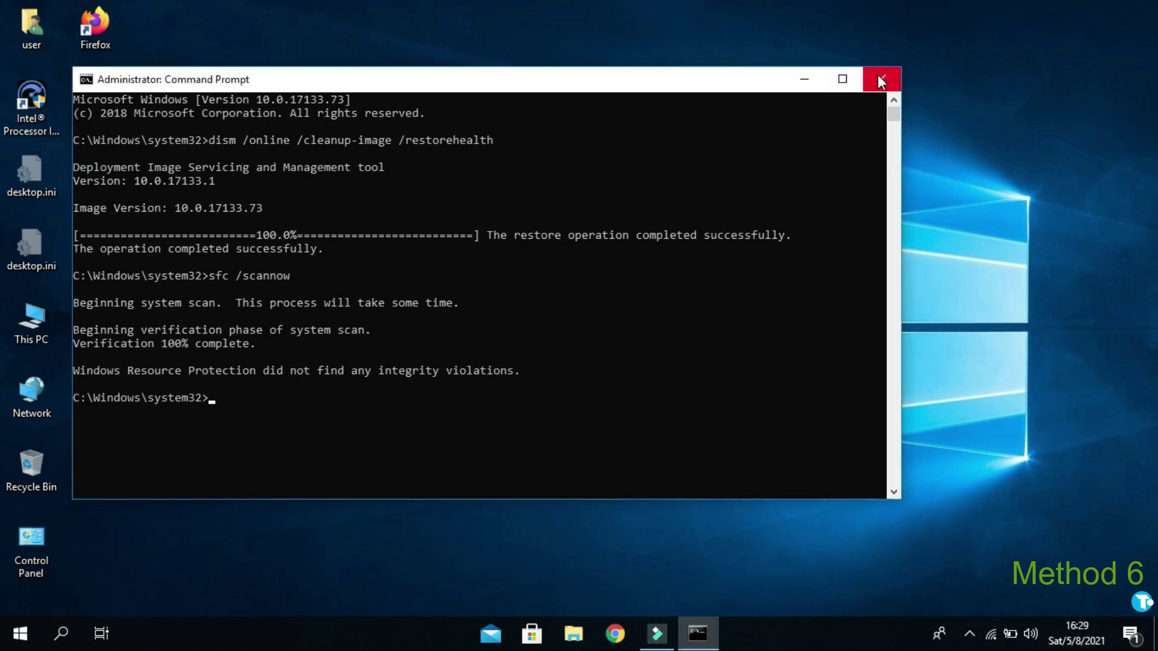
{"action": "left_click", "coordinate": [877, 75]}
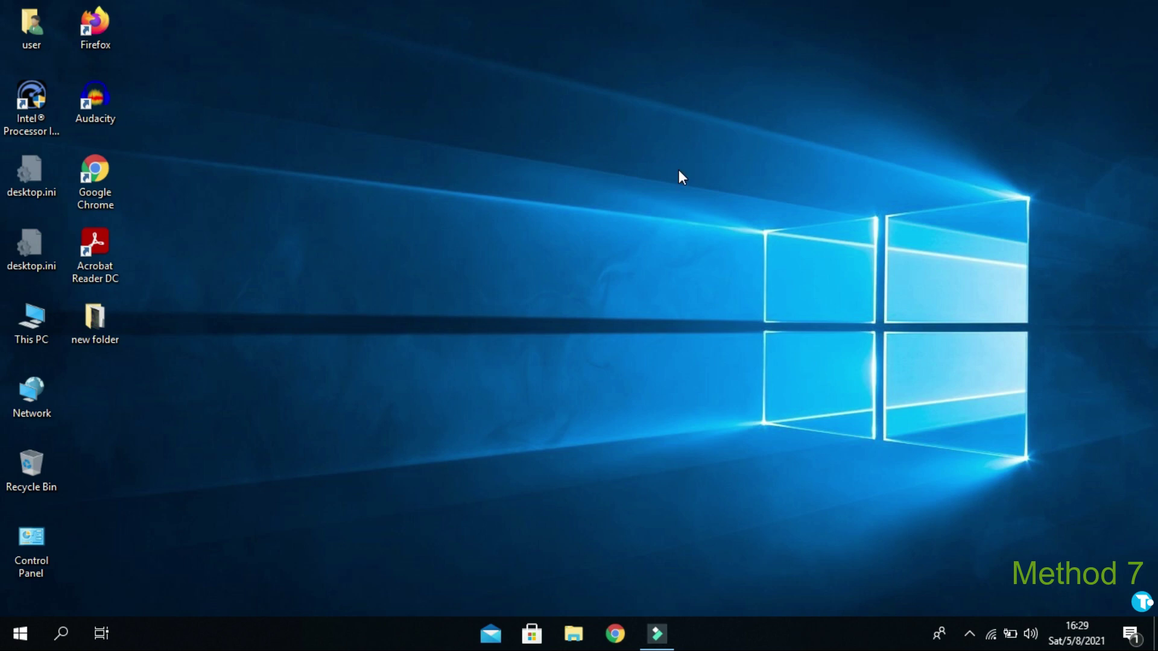
Step: Browse This PC > Local Disk (C:) > Windows and open the System32 folder
{"action": "double_click", "coordinate": [27, 333]}
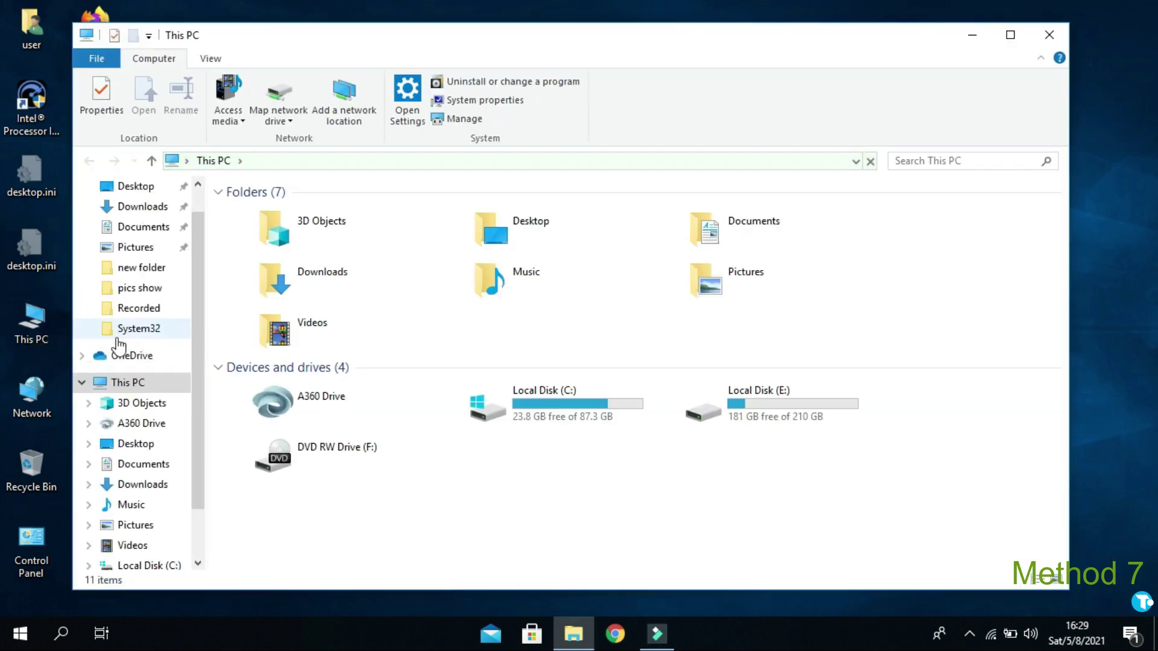
{"action": "double_click", "coordinate": [519, 395]}
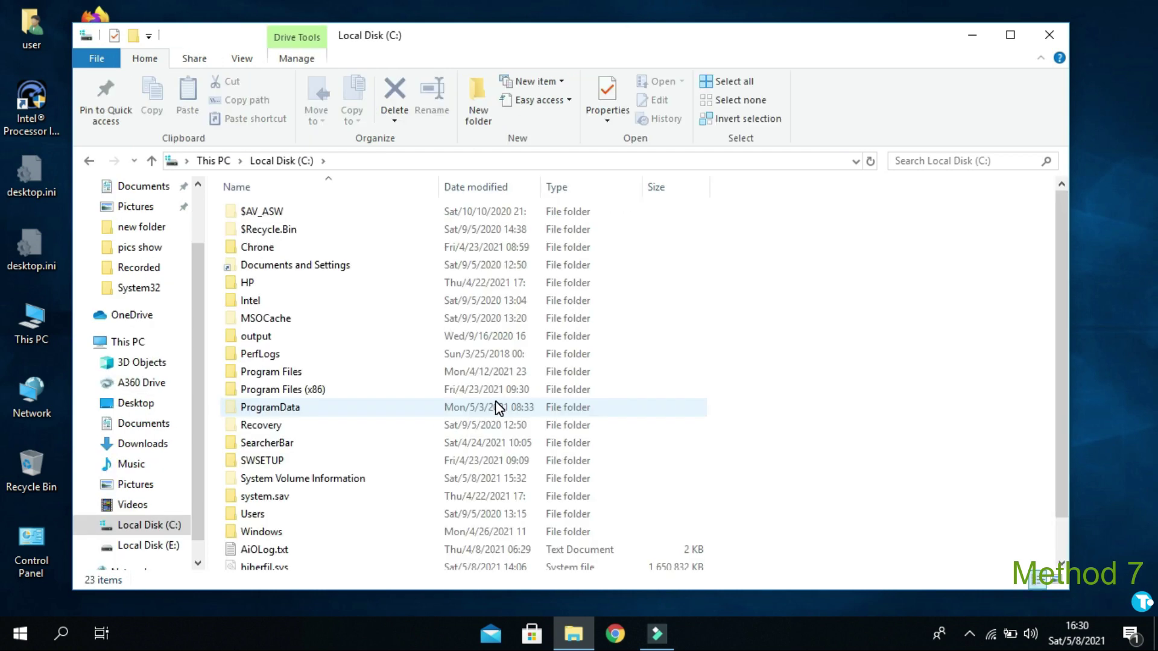
{"action": "left_click", "coordinate": [313, 532]}
{"action": "double_click", "coordinate": [313, 531]}
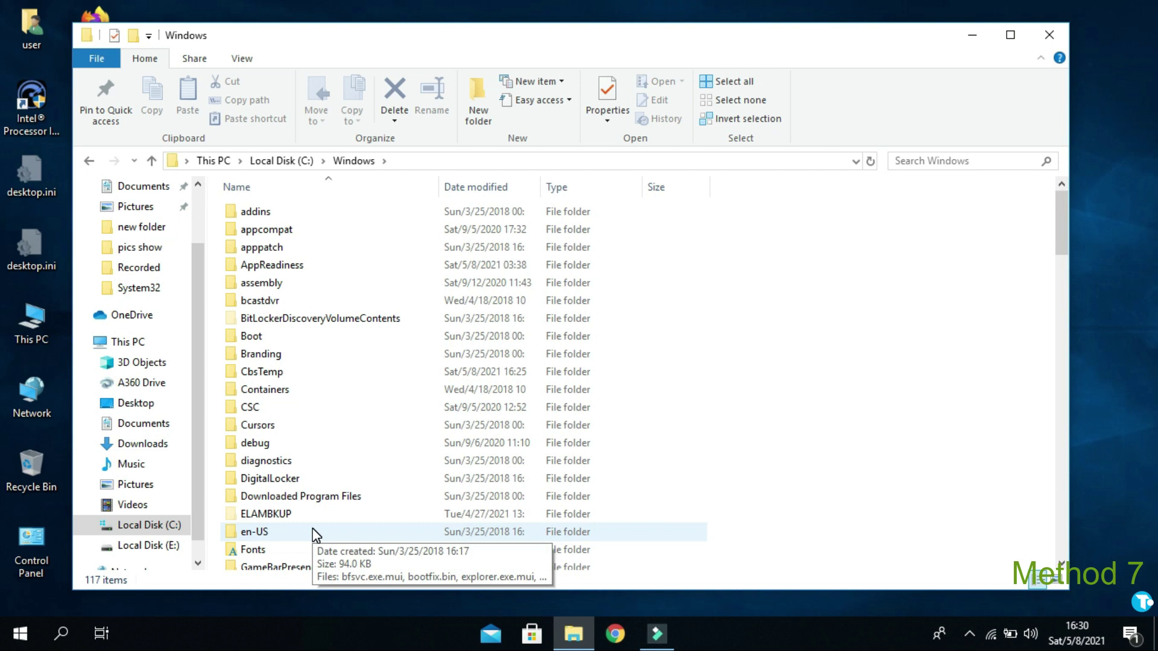
{"action": "left_click", "coordinate": [1066, 228]}
{"action": "left_click_drag", "start_coordinate": [1066, 228], "coordinate": [1088, 392]}
{"action": "double_click", "coordinate": [301, 486]}
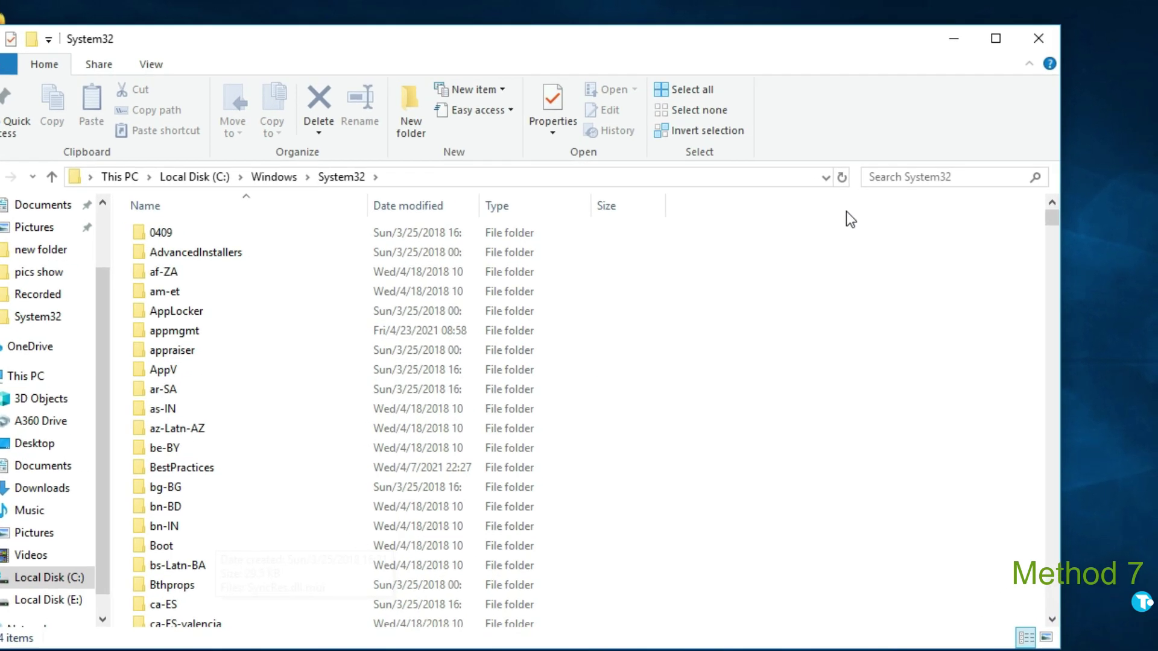
Step: Search System32 for 'fsquirt', copy fsquirt.exe, and paste it onto the desktop
{"action": "left_click", "coordinate": [854, 203]}
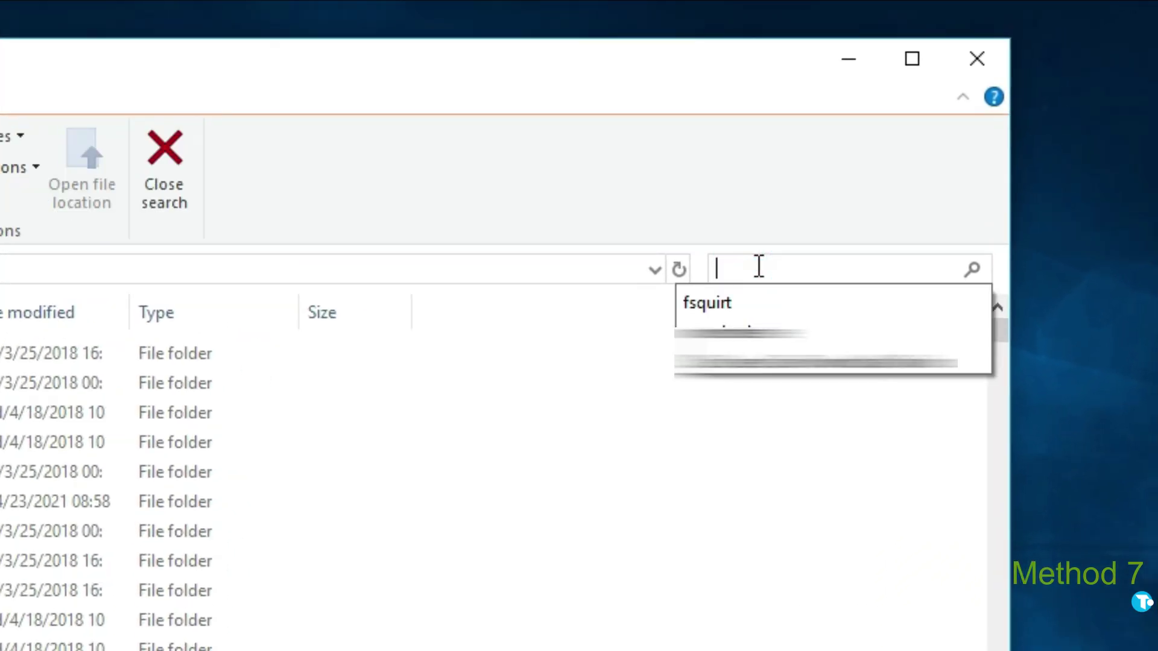
{"action": "type", "text": "fsqui"}
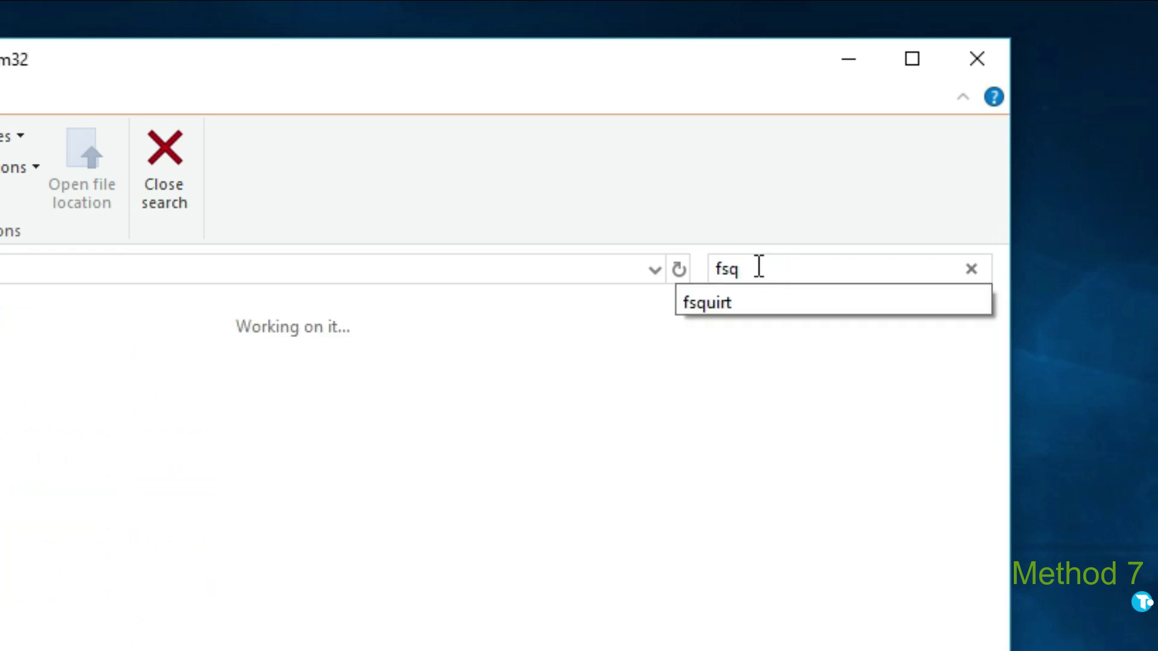
{"action": "type", "text": "rt"}
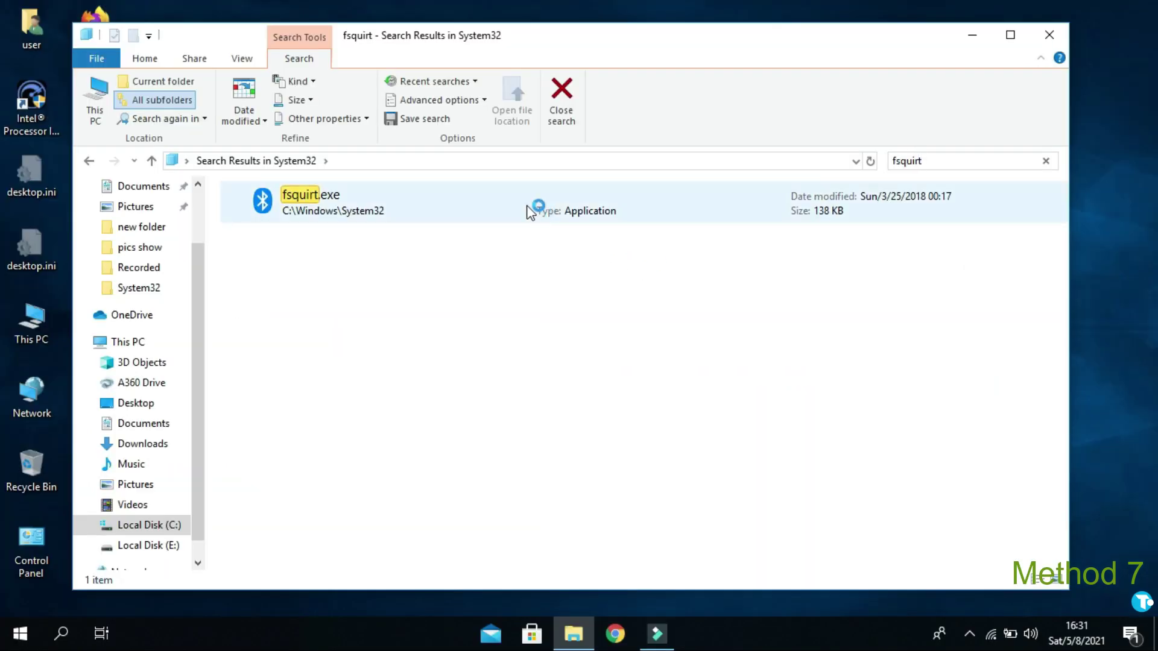
{"action": "right_click", "coordinate": [523, 252]}
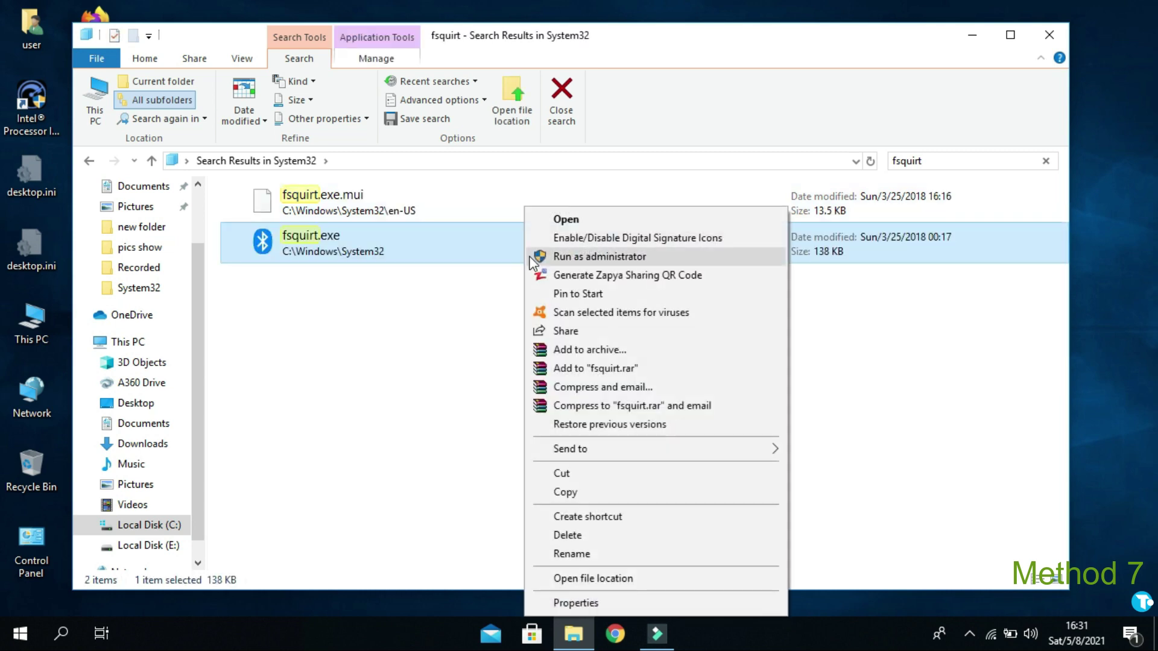
{"action": "left_click", "coordinate": [576, 493]}
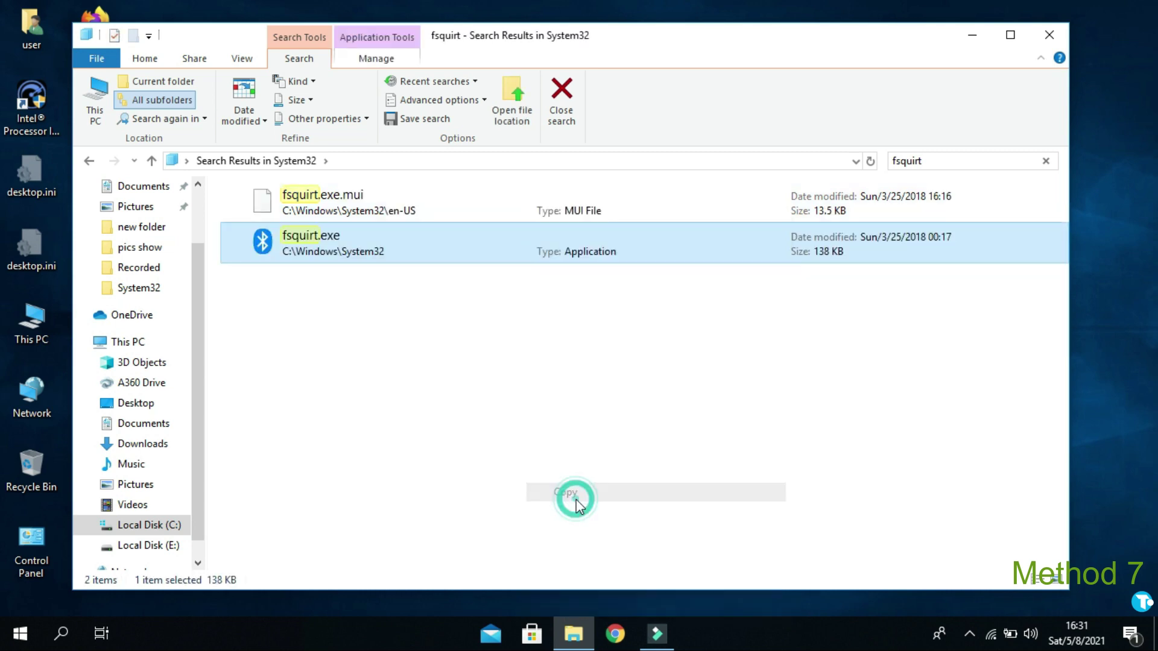
{"action": "left_click", "coordinate": [972, 35]}
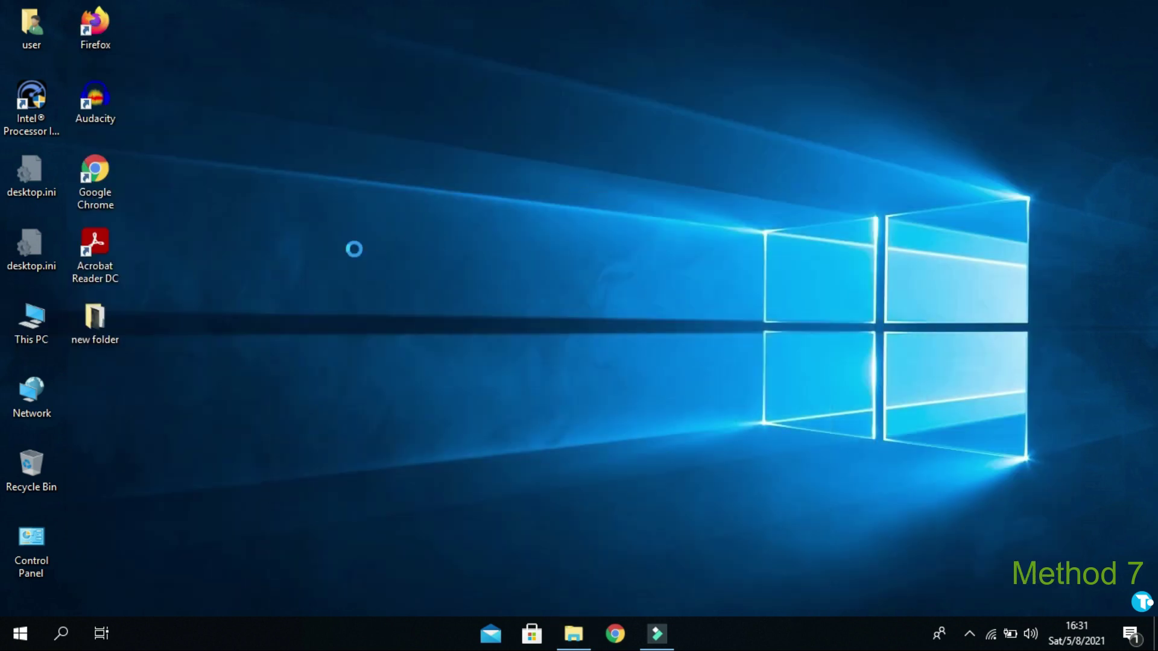
{"action": "right_click", "coordinate": [354, 248]}
{"action": "left_click", "coordinate": [389, 331]}
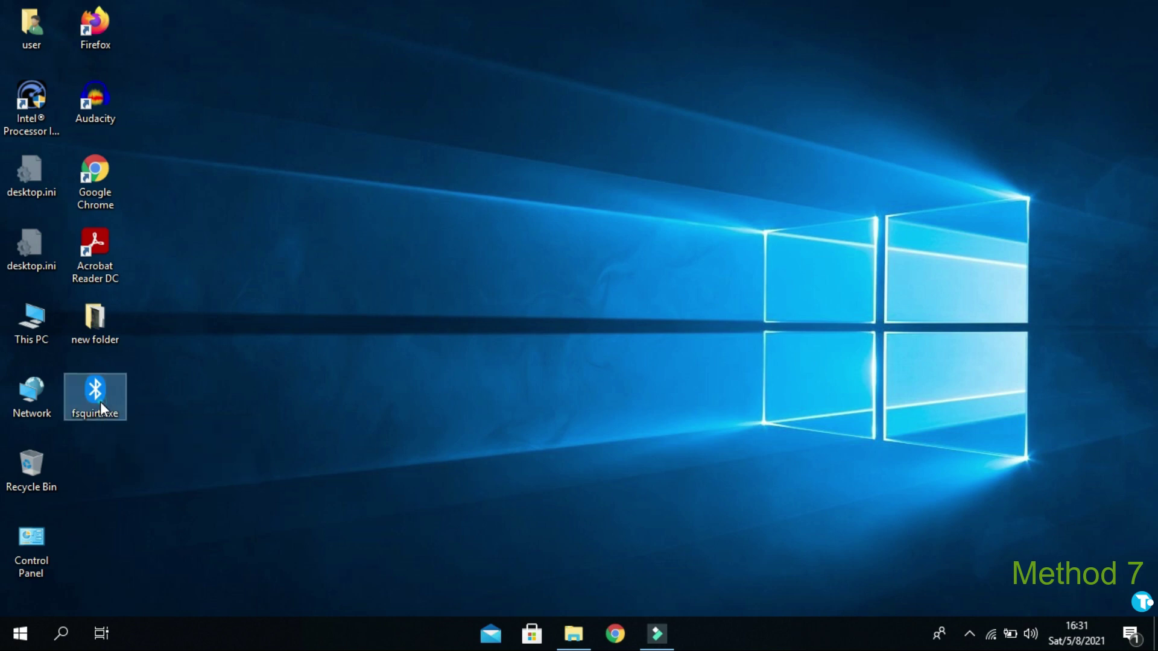
{"action": "double_click", "coordinate": [101, 406]}
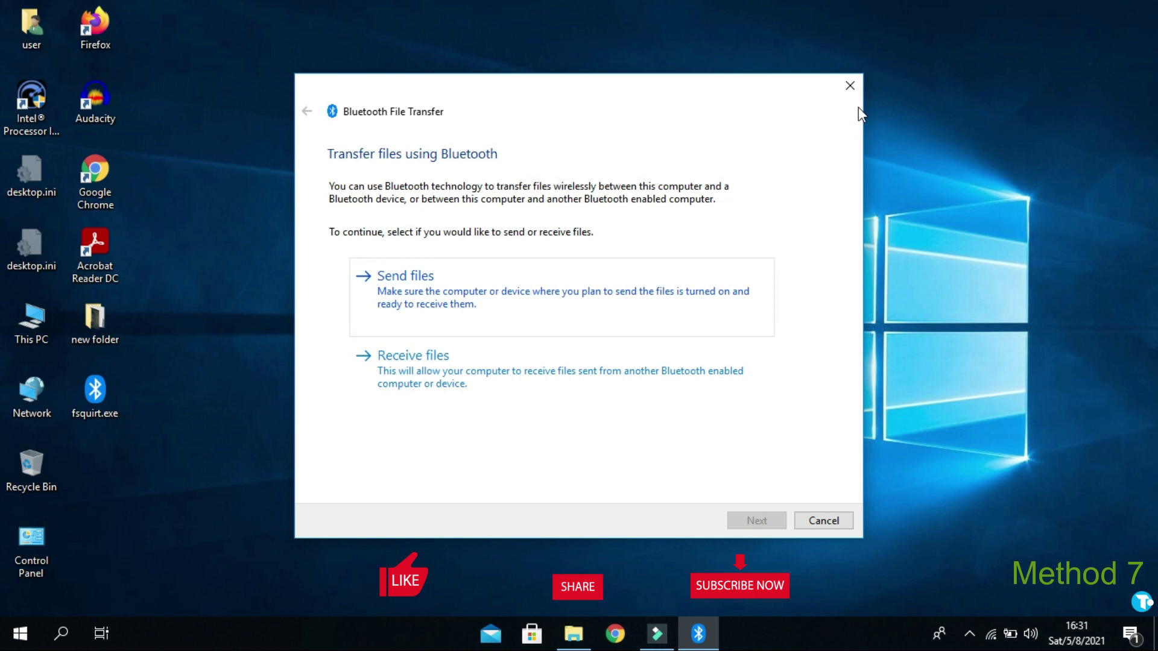
{"action": "left_click", "coordinate": [850, 88]}
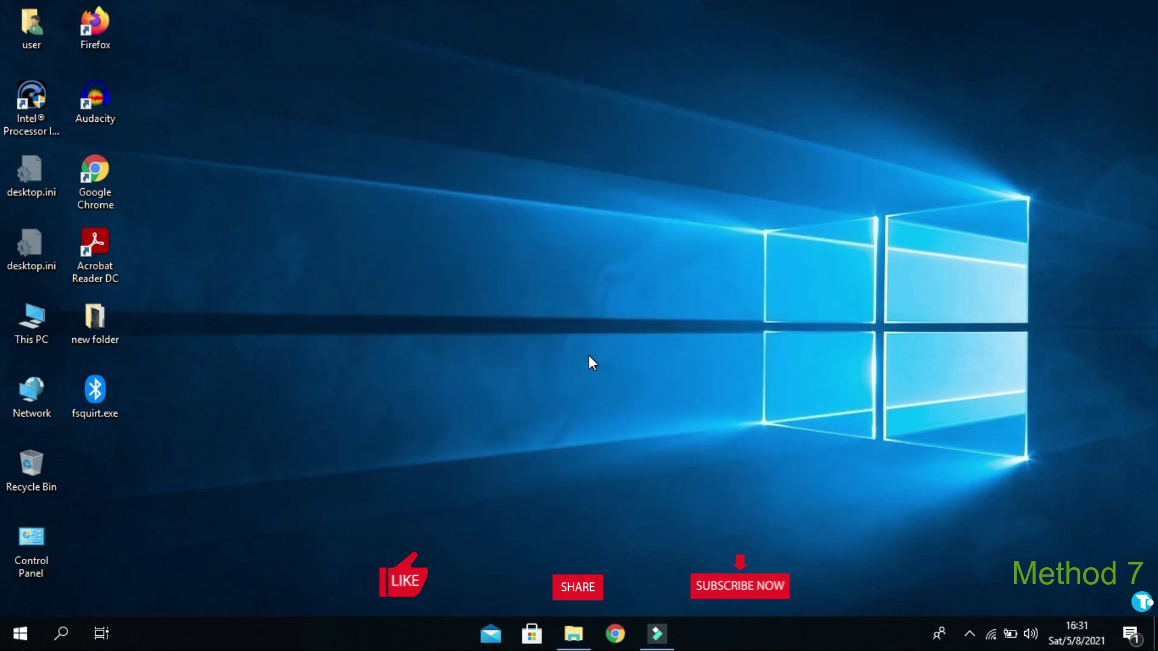